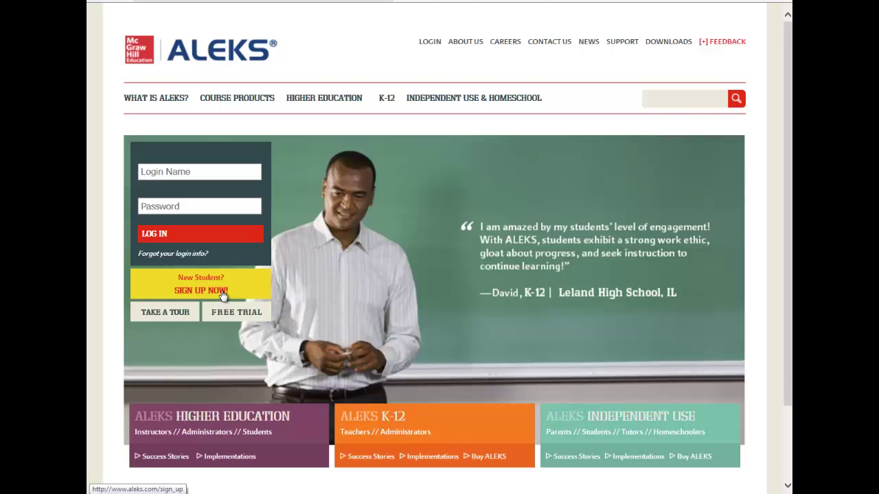
Open new-student sign-up and submit the 10-character class course code for confirmation.
click(224, 294)
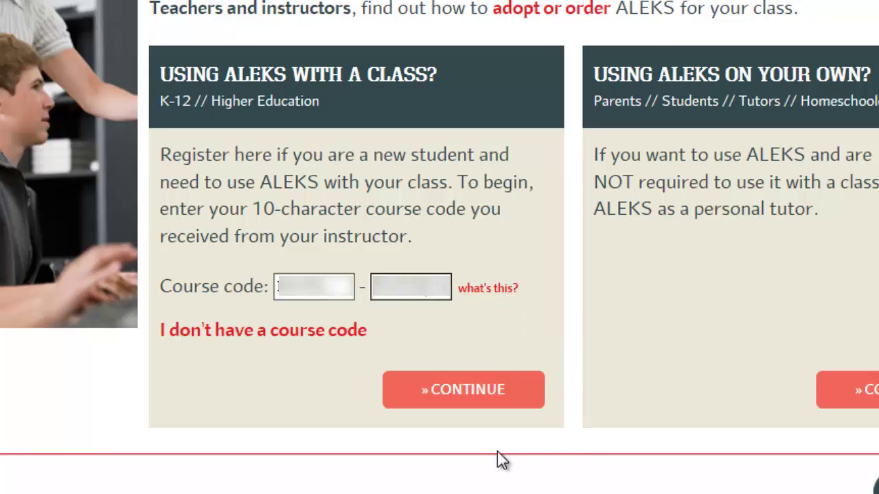
click(474, 398)
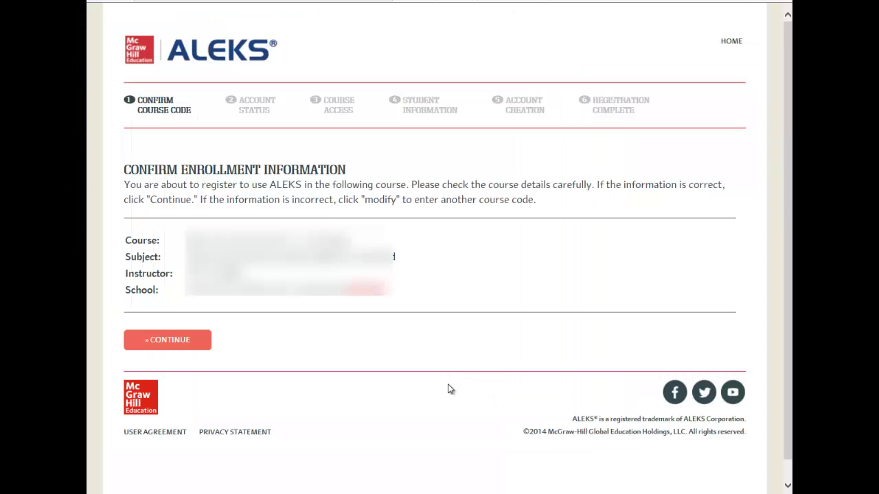
Confirm the enrollment details and register as a first-time ALEKS user.
click(194, 349)
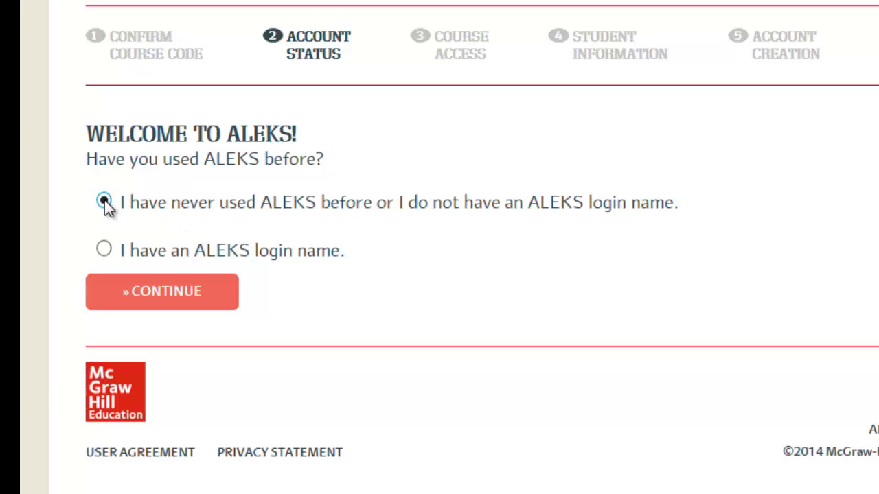
click(220, 300)
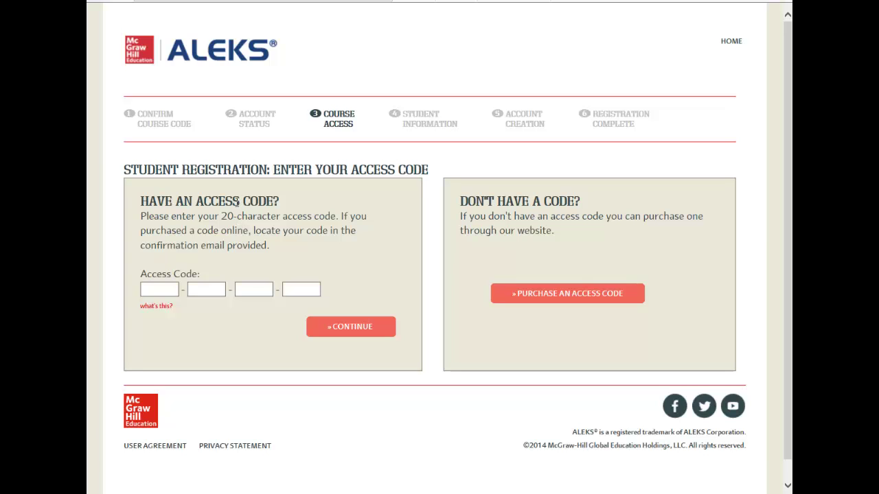
Purchase an 18 Weeks (1 Semester) access code, opening its $76.00 registration and payment form.
click(158, 285)
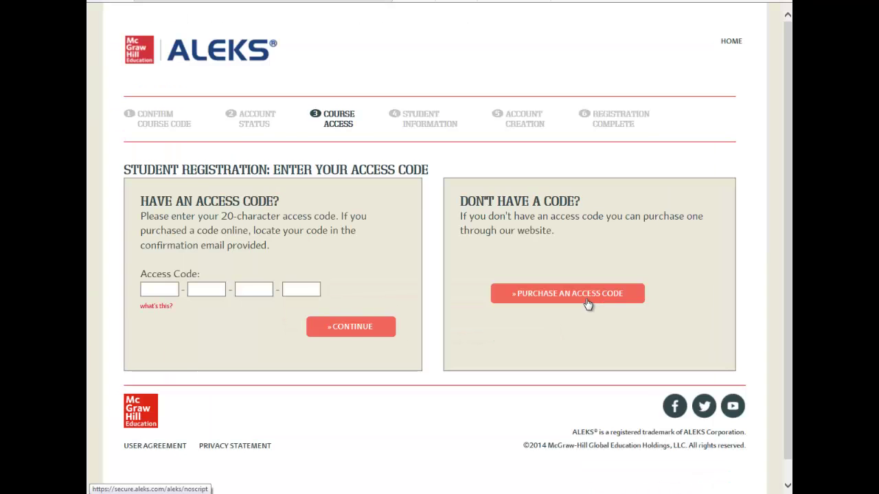
click(587, 304)
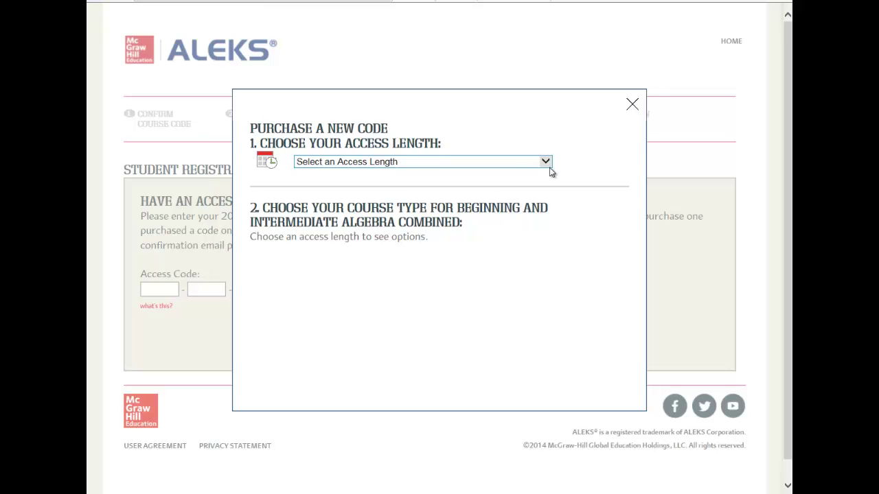
click(552, 165)
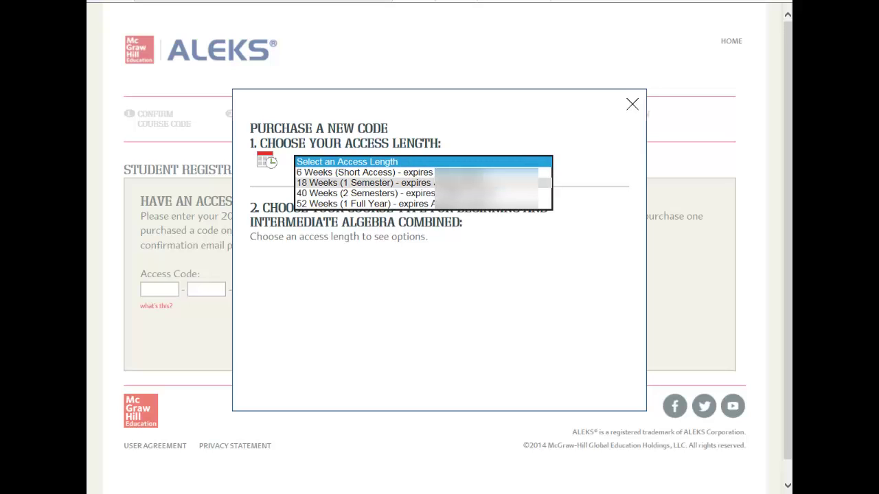
click(421, 183)
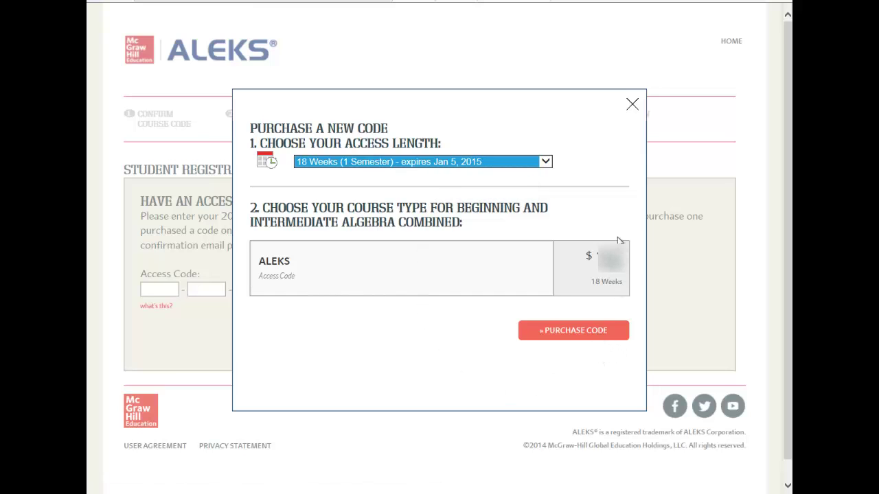
click(585, 335)
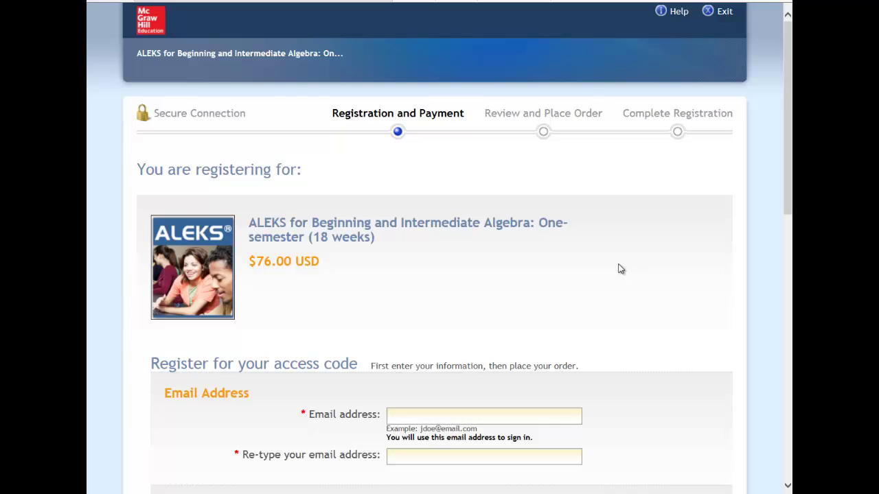
Scroll through the school, billing and card sections of the registration form.
scroll(618, 270, down, 2)
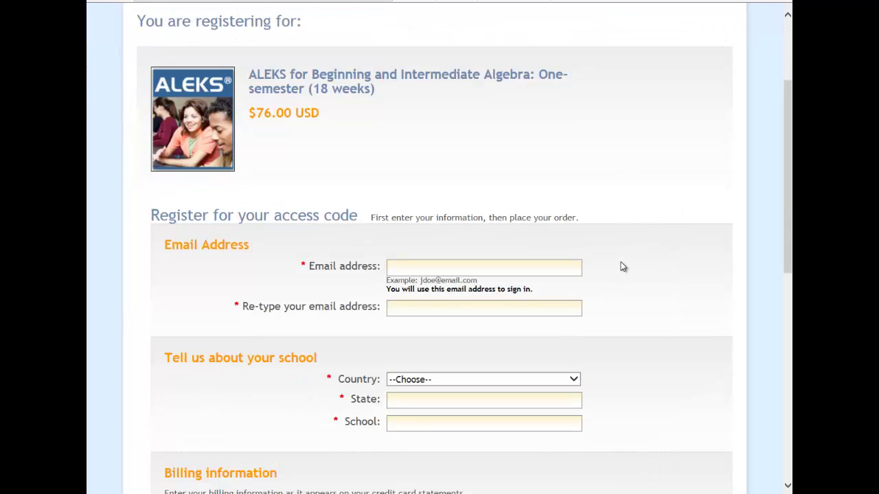
scroll(623, 266, down, 3)
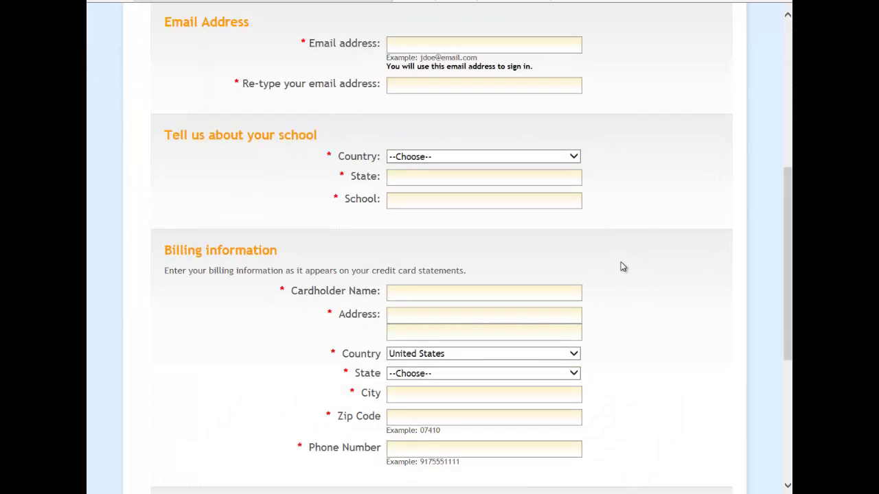
scroll(622, 266, down, 2)
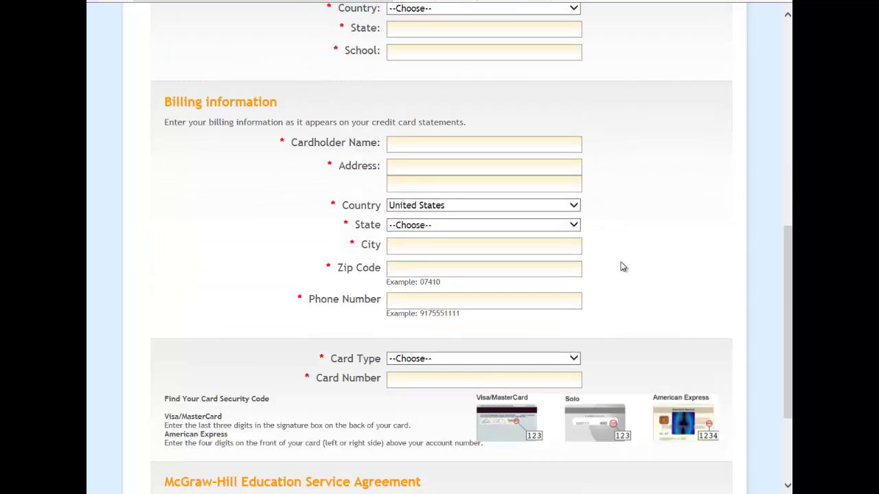
scroll(622, 266, down, 2)
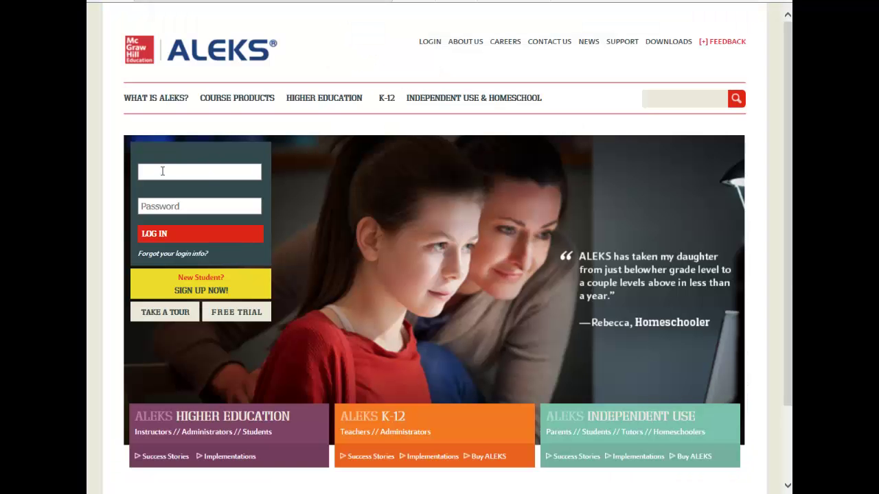
Sign in with the student login name and password to reach College Algebra Fall 2015 - P009.
click(174, 209)
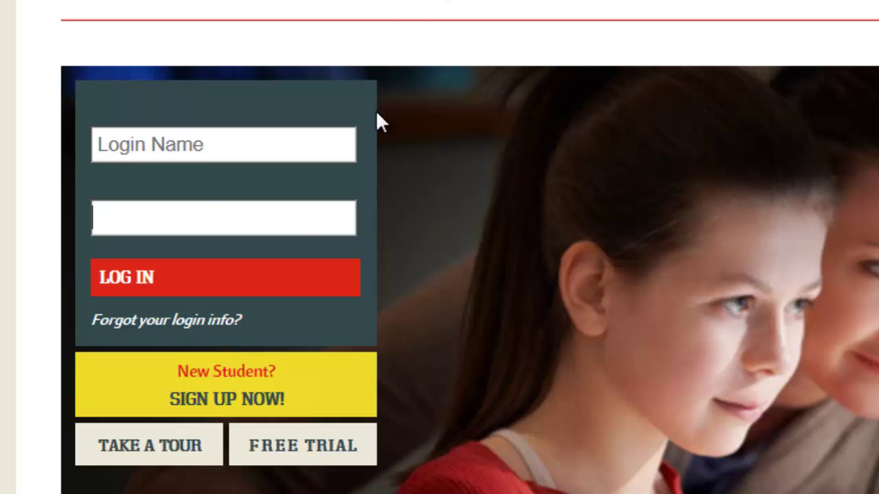
click(156, 151)
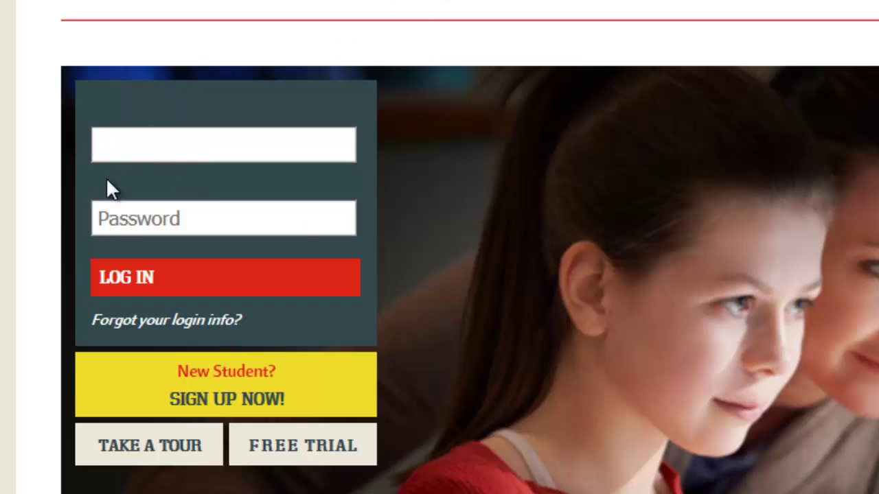
click(120, 216)
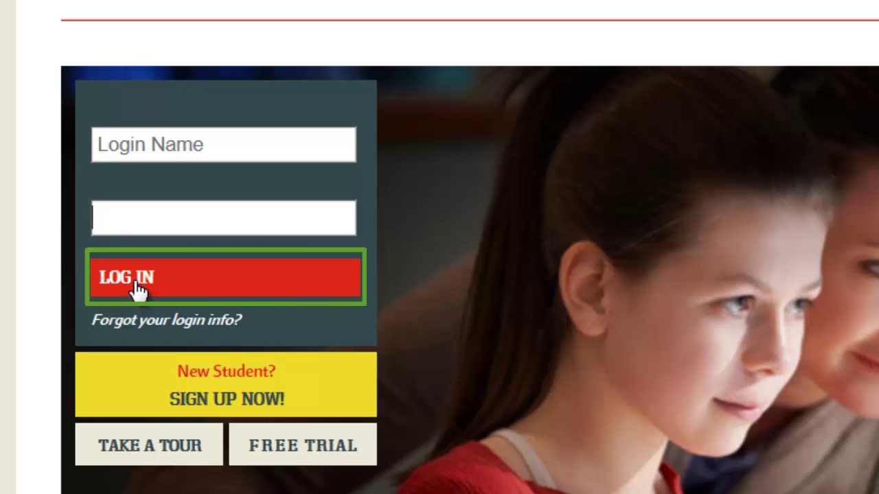
click(138, 291)
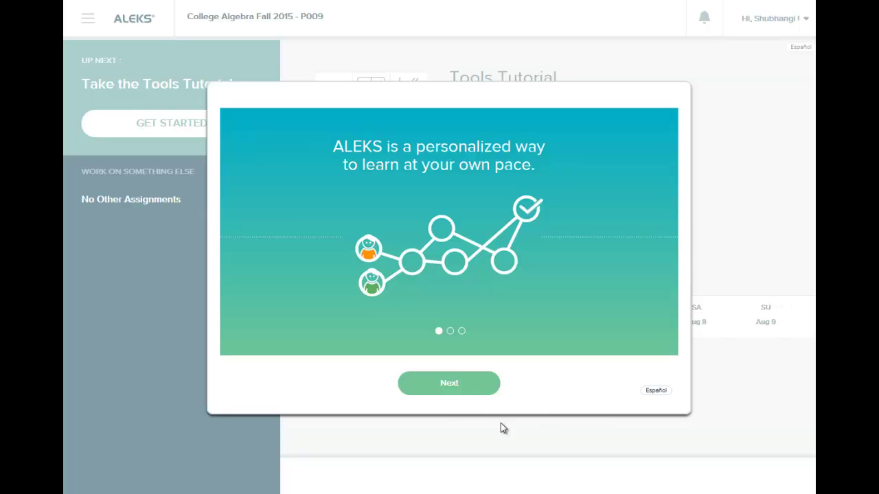
Page through the welcome intro slides to reveal the course dashboard.
click(456, 382)
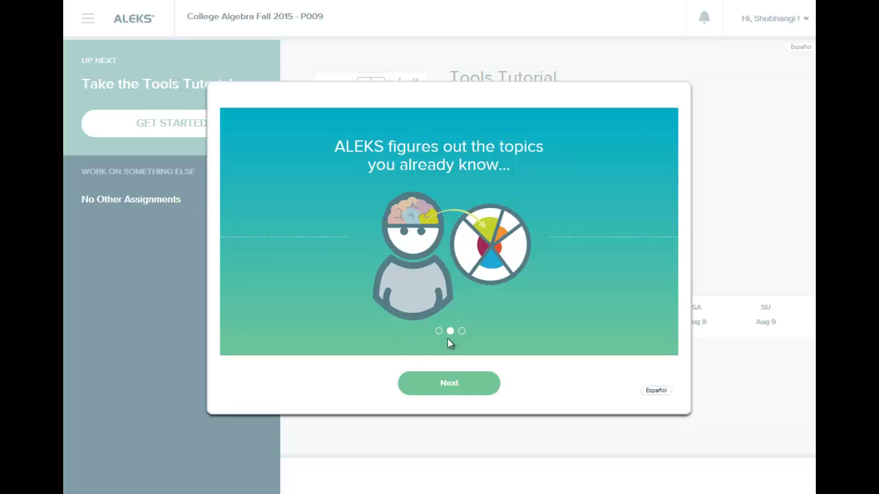
click(461, 389)
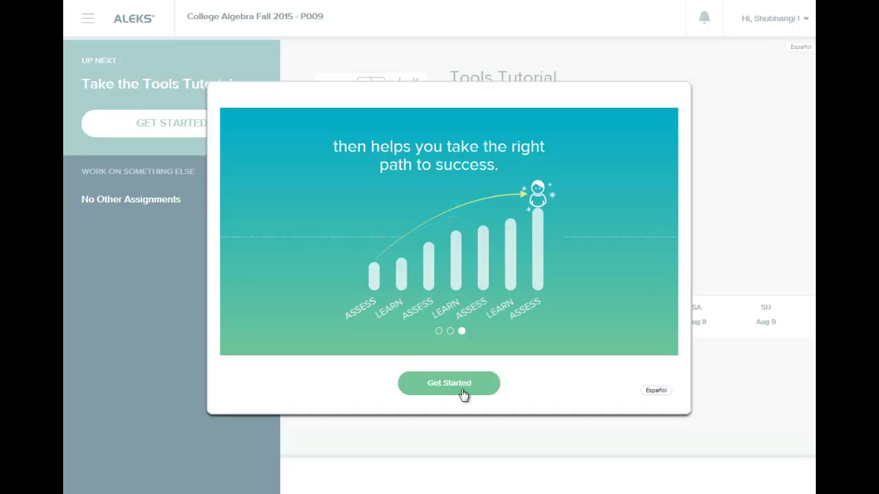
click(460, 386)
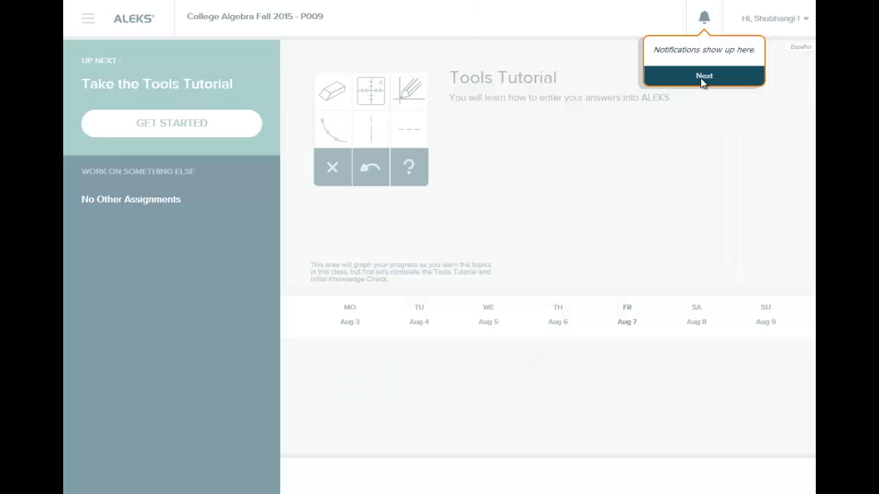
Step through the dashboard tour tips, acknowledging the note about other assignments.
click(530, 313)
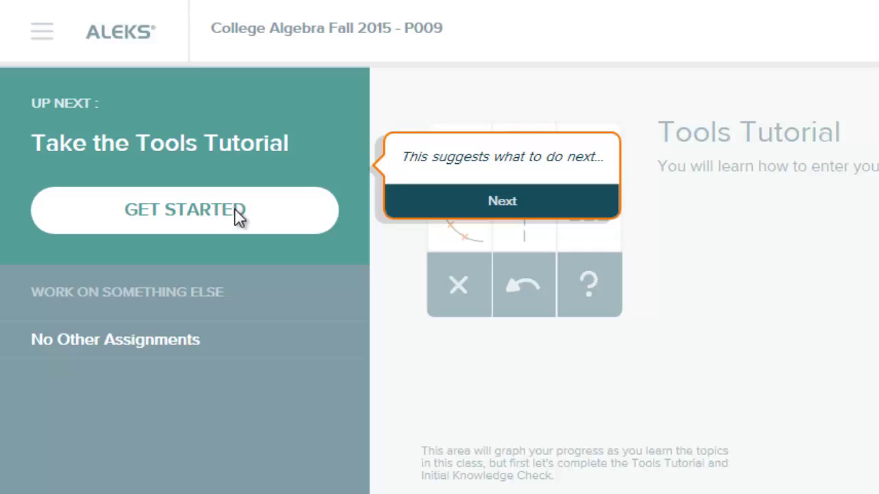
click(481, 205)
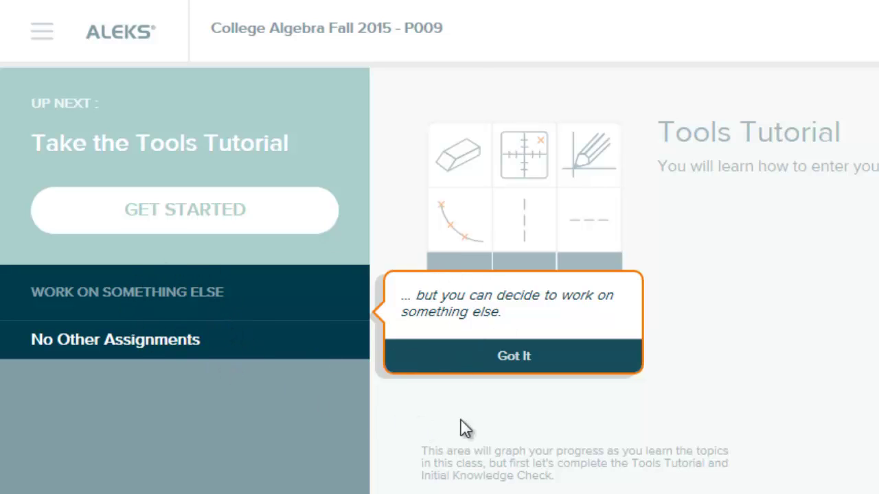
click(517, 363)
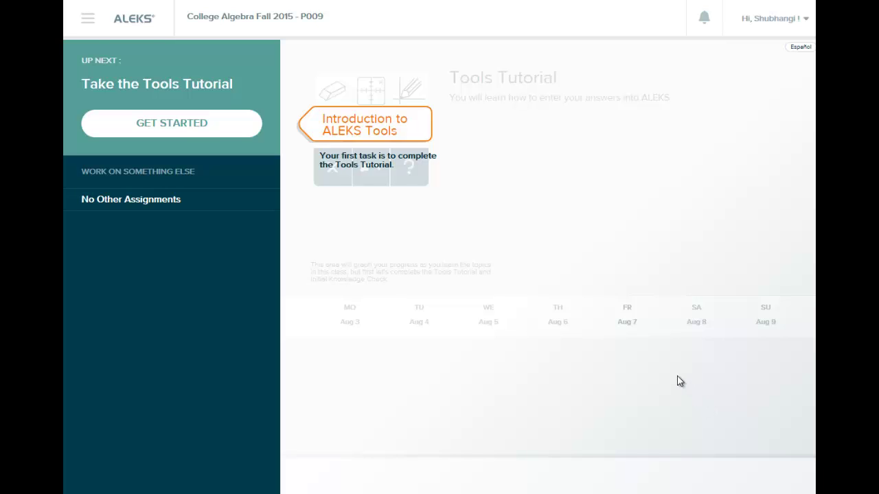
Start the Tools Tutorial, enter 14, and practise clearing and undoing the answer.
click(376, 131)
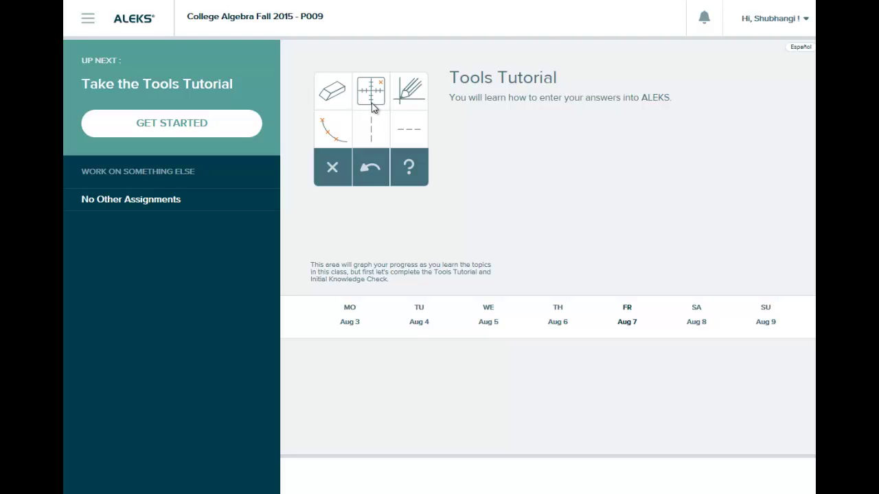
click(208, 128)
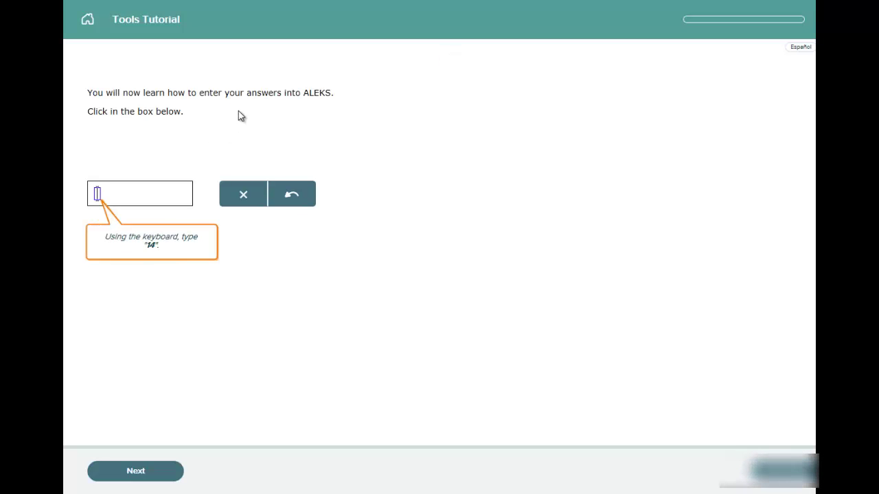
text(14)
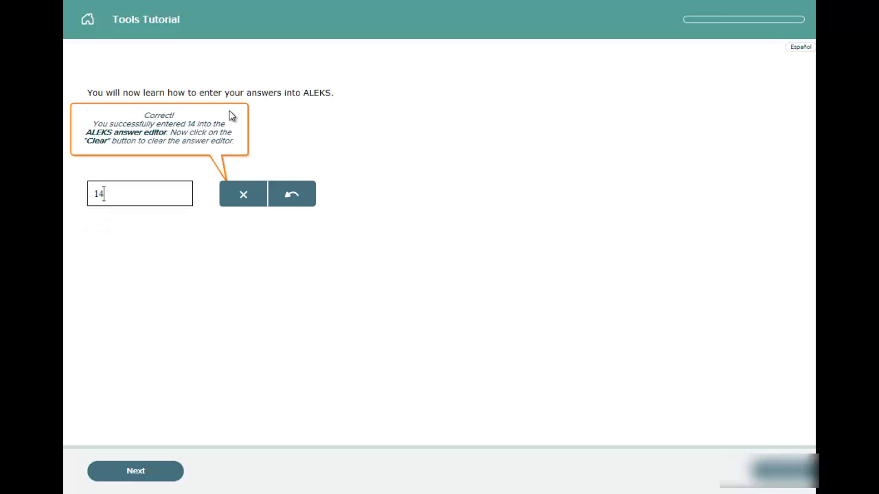
click(245, 199)
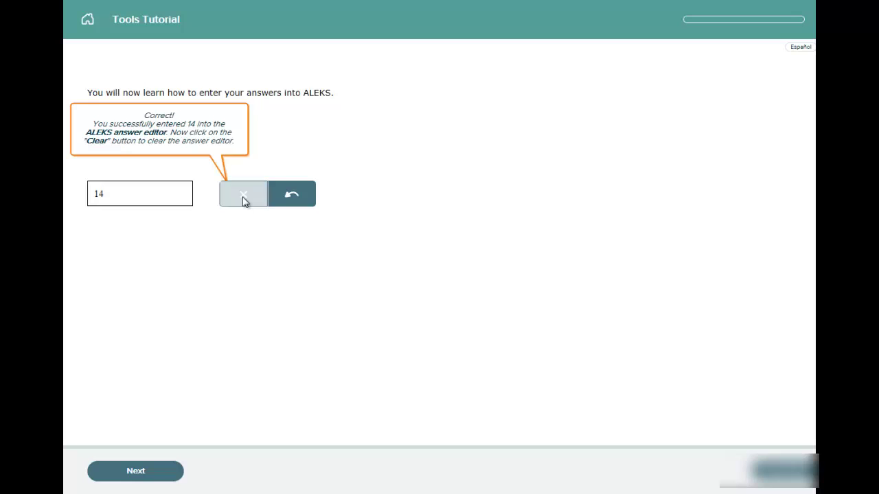
click(292, 196)
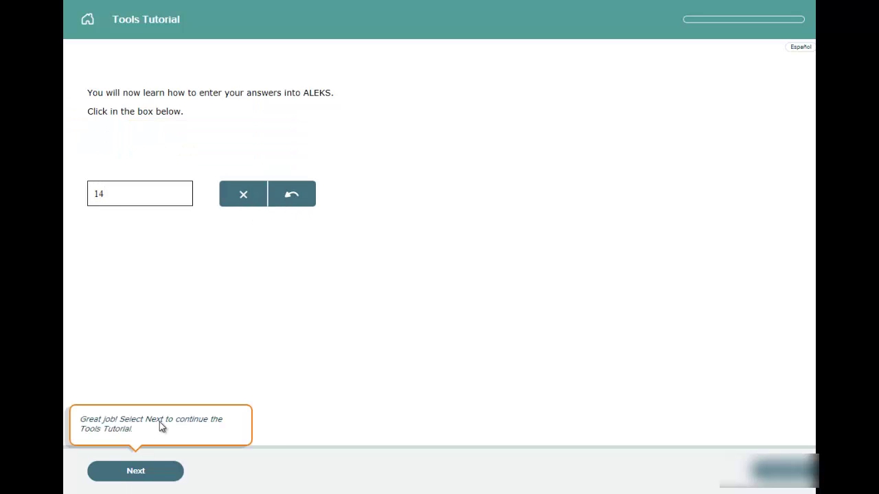
click(129, 479)
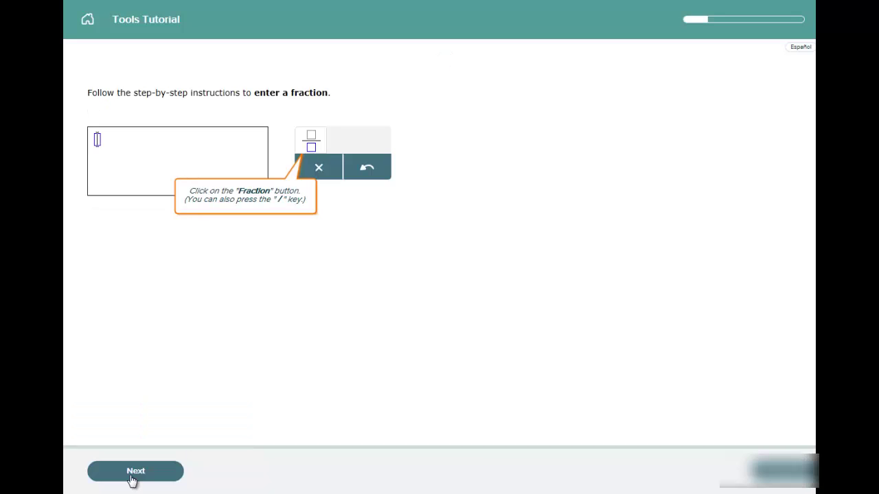
Build the fraction 2/3 with the fraction tool and complete the tutorial.
click(315, 148)
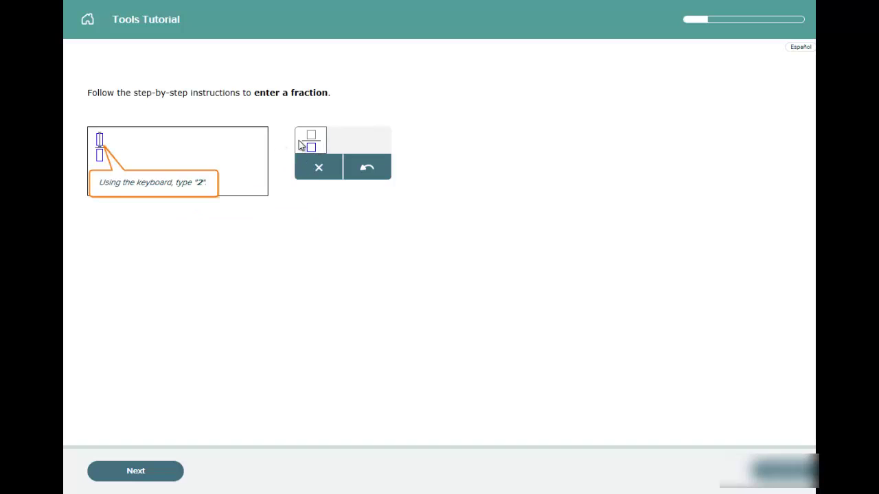
text(2)
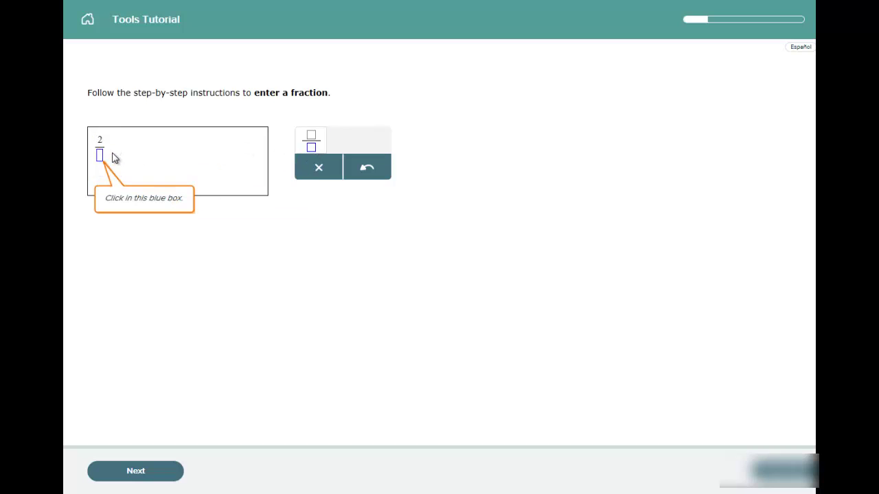
click(99, 156)
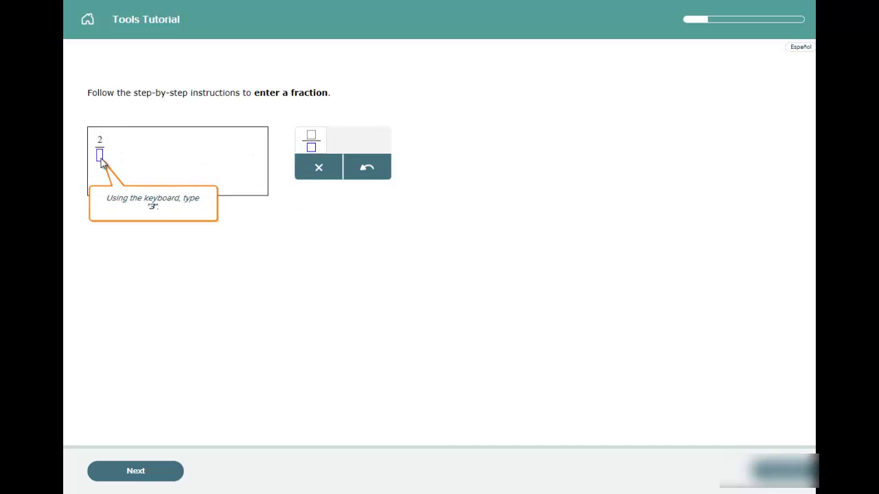
text(3)
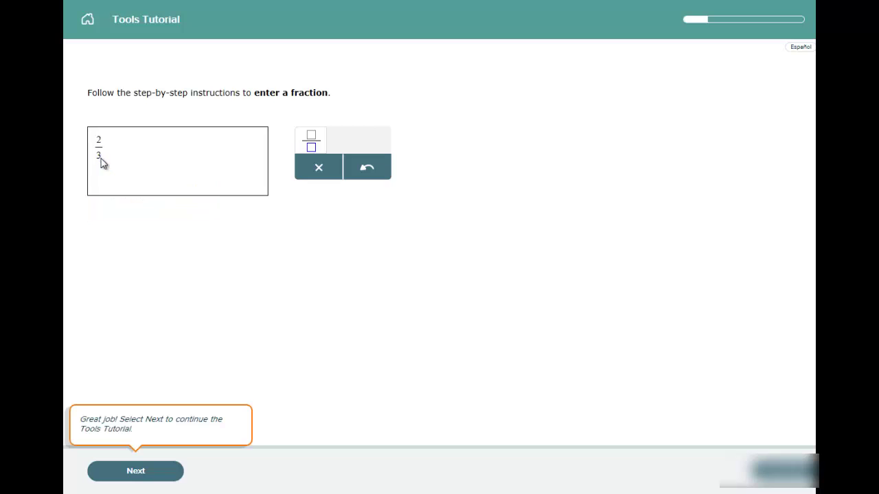
click(161, 475)
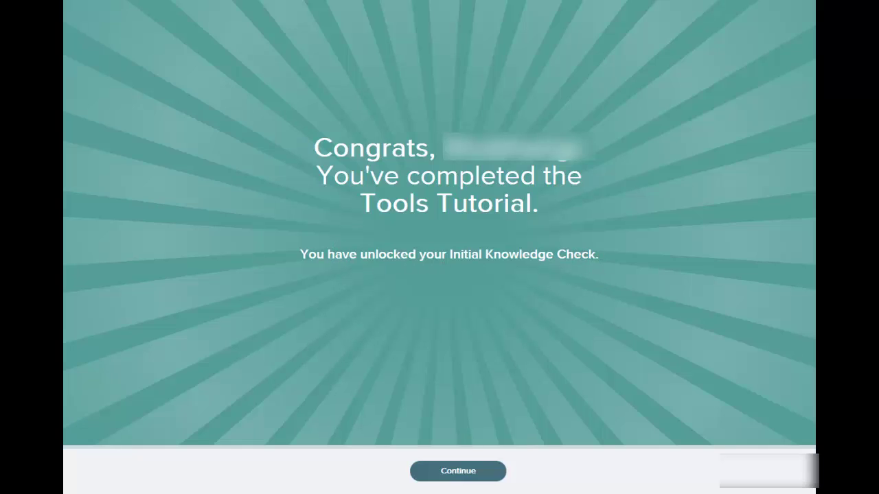
Start the Initial Knowledge Check and page through its intro tips to the final slide.
click(467, 471)
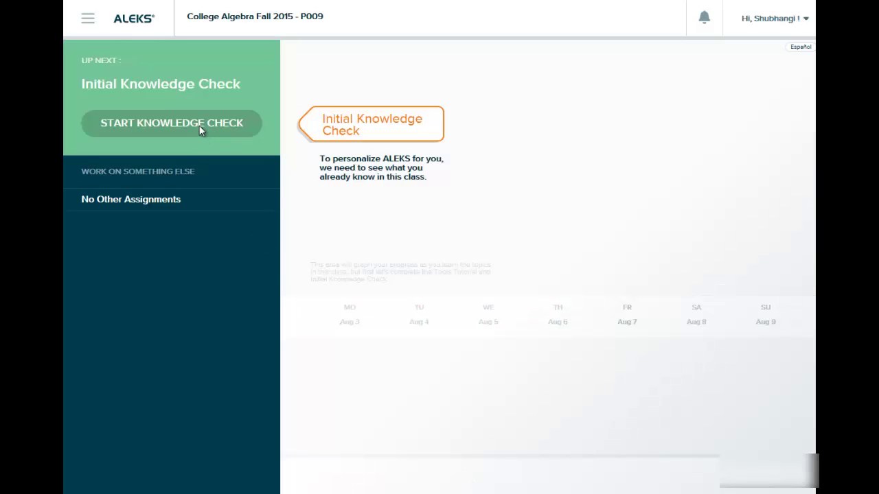
click(201, 130)
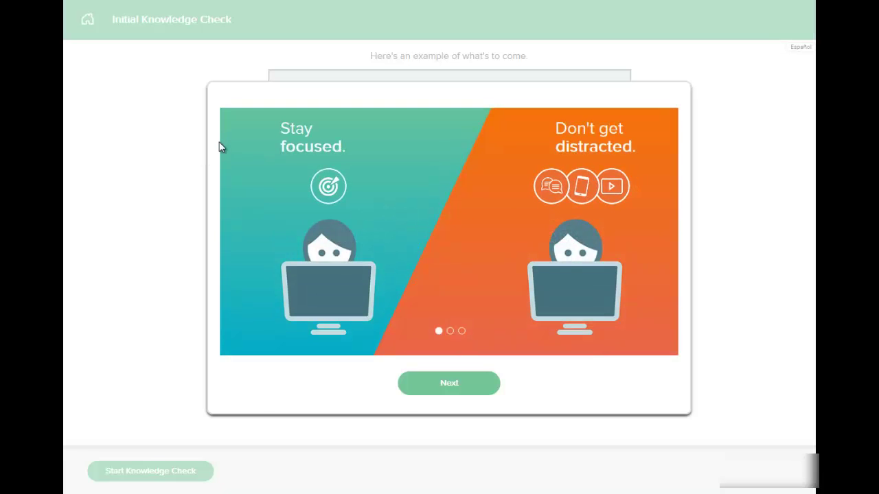
click(462, 391)
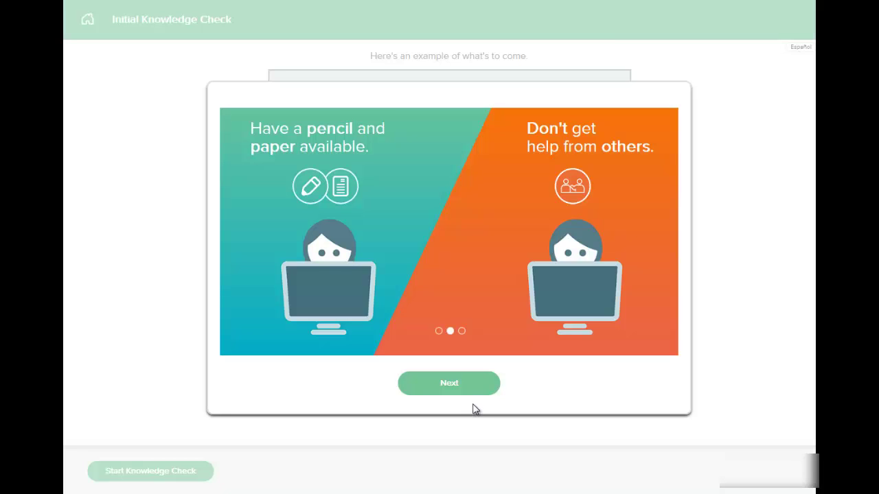
click(464, 392)
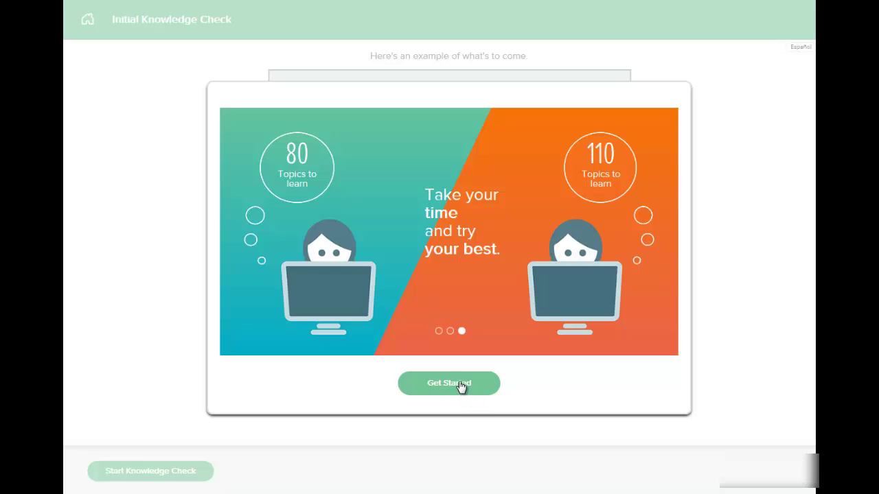
Get started on the Initial Knowledge Check from its sample question preview.
click(460, 385)
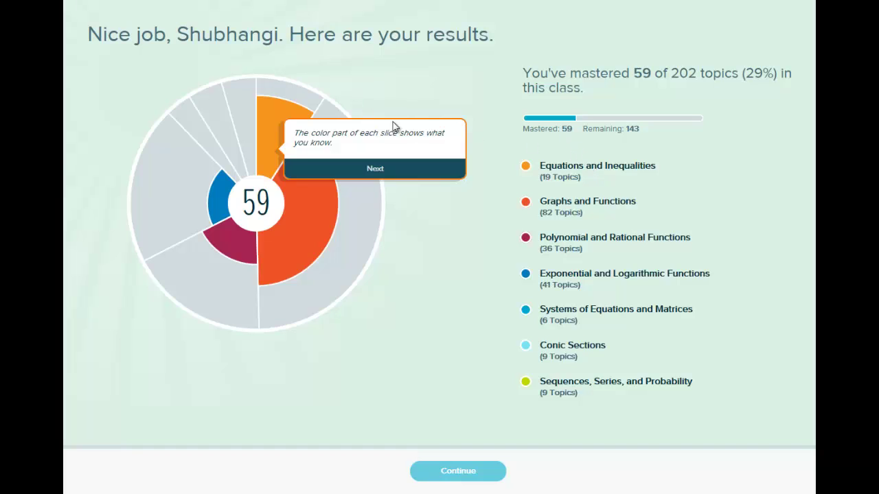
Step through the results tips, including the gray area explanation, and continue to the dashboard.
click(377, 177)
click(381, 176)
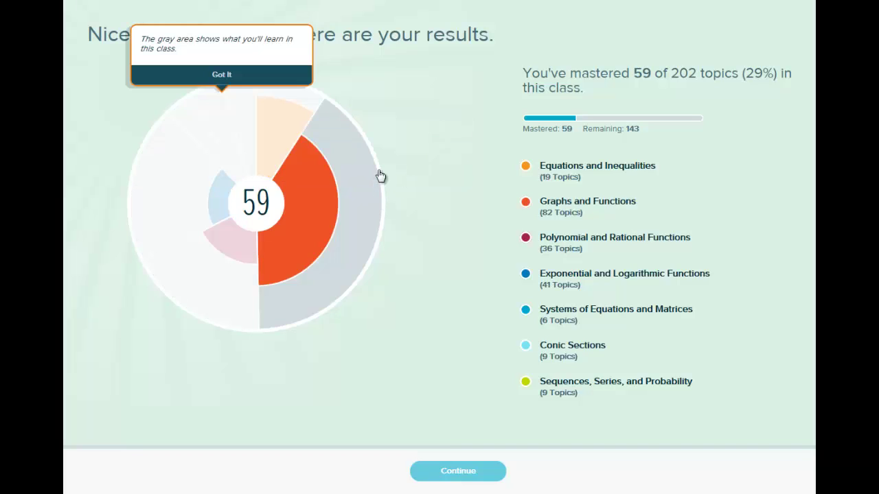
click(218, 75)
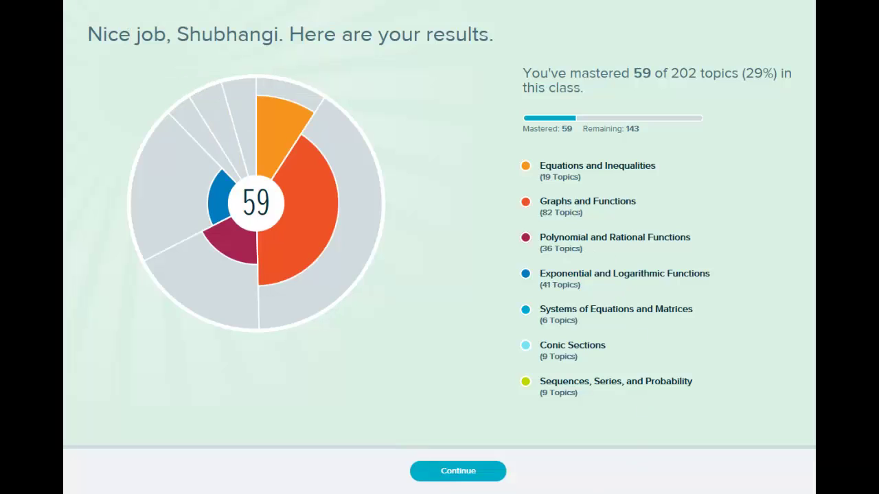
click(456, 472)
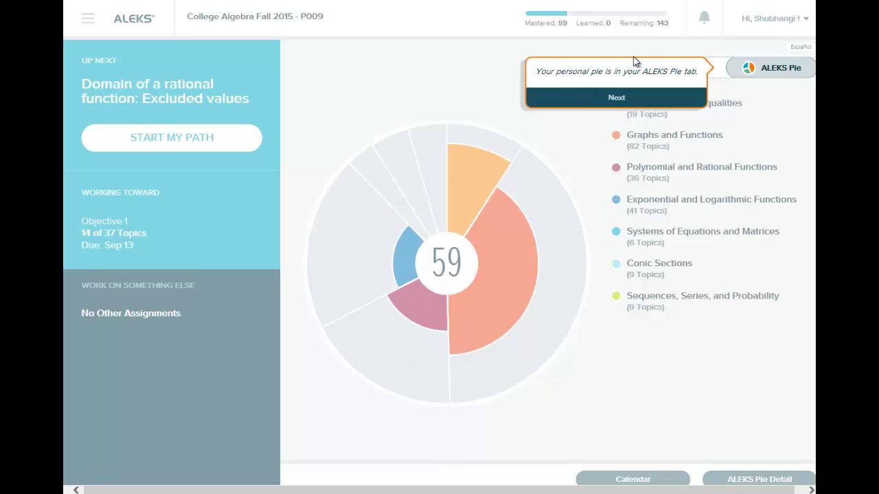
Inspect the Equations and Inequalities pie slice, then switch to the Timeline view.
click(609, 103)
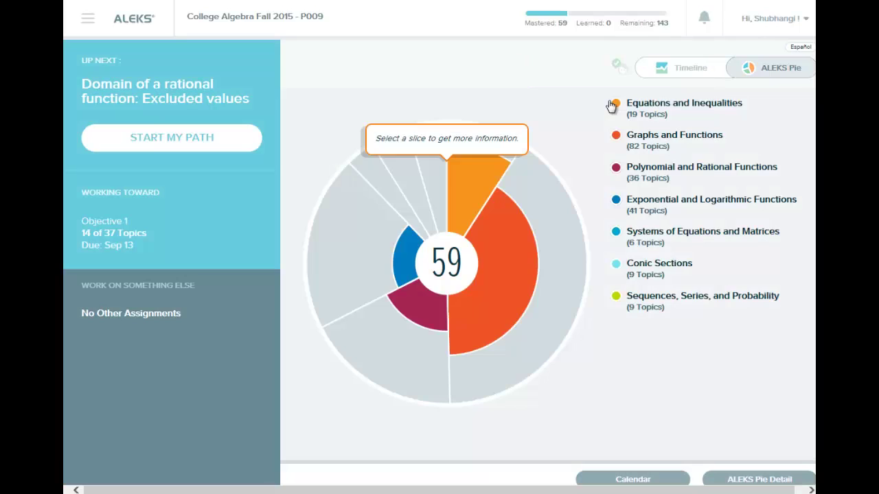
click(466, 184)
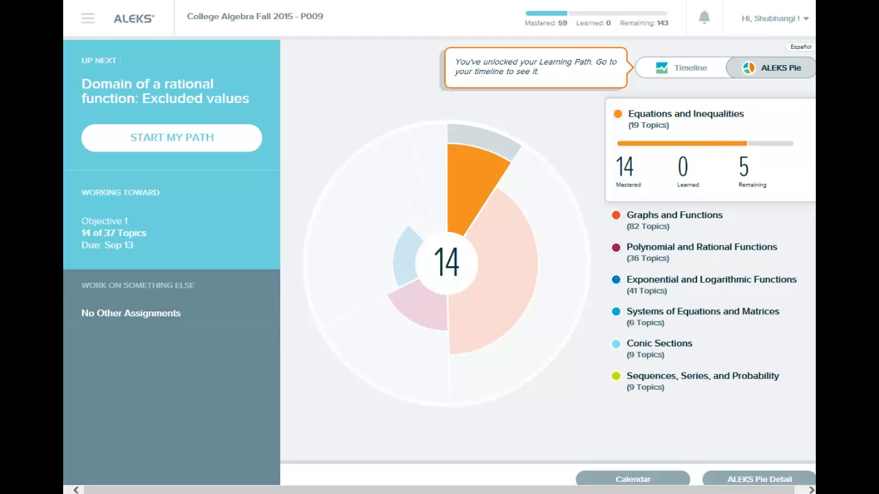
scroll(440, 247, down, 1)
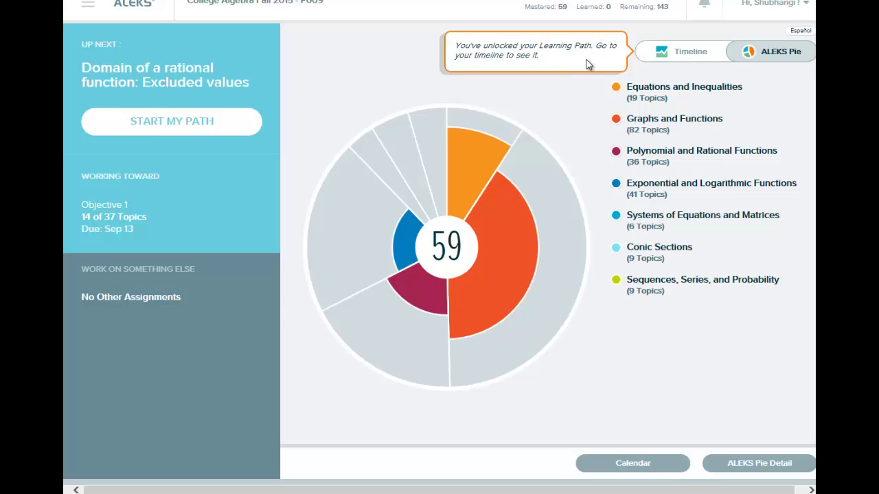
click(695, 55)
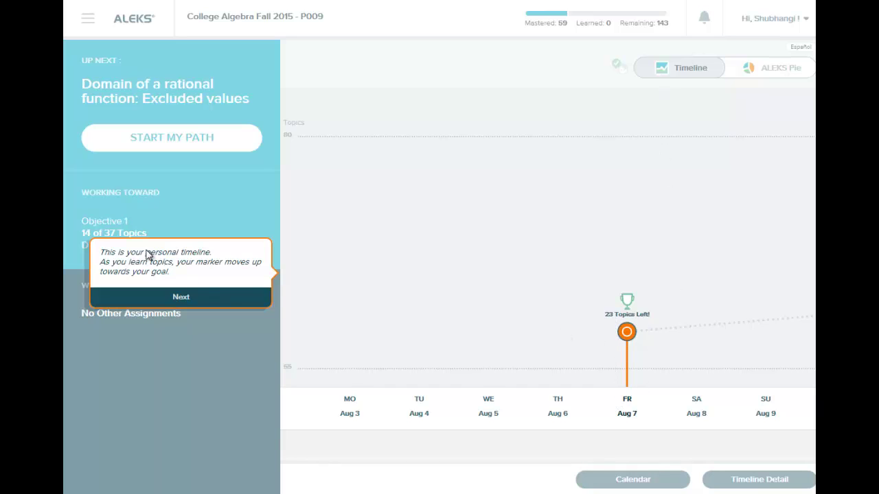
Step past the timeline, Working Toward and weekly milestones tips to close the dashboard tour.
click(177, 300)
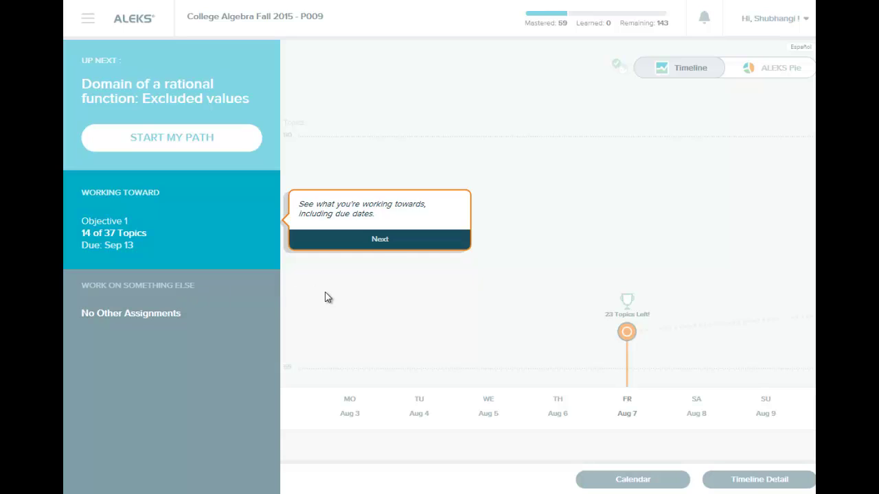
click(379, 240)
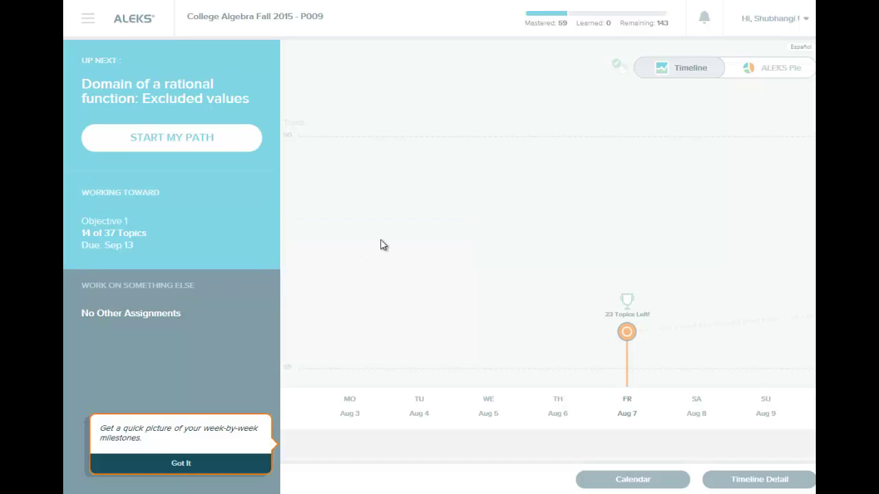
click(221, 465)
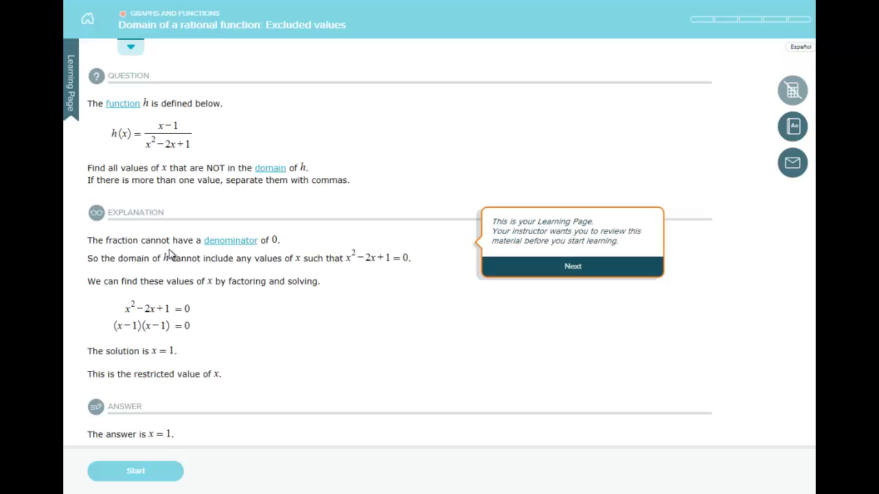
Skip the Learning Page tips and start practicing the Excluded values topic.
click(541, 270)
click(160, 442)
click(153, 476)
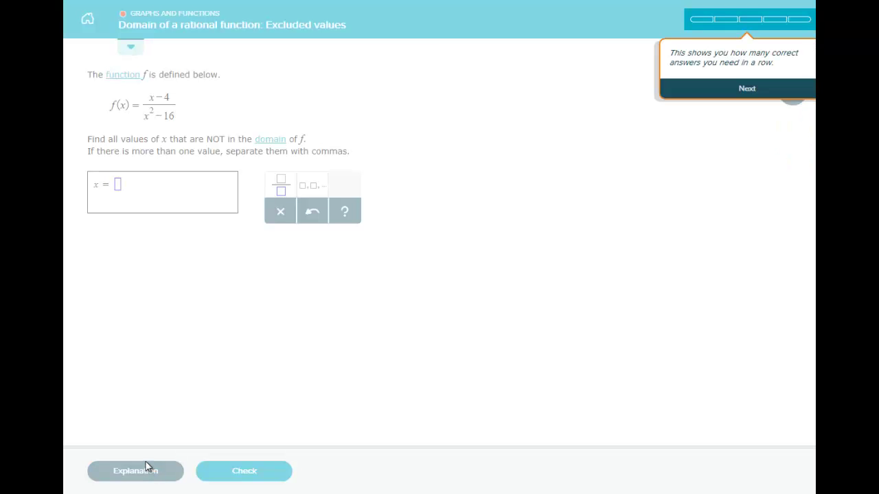
Dismiss the remaining tips, view the explanation giving x = 4, −4, then start a new problem.
click(760, 94)
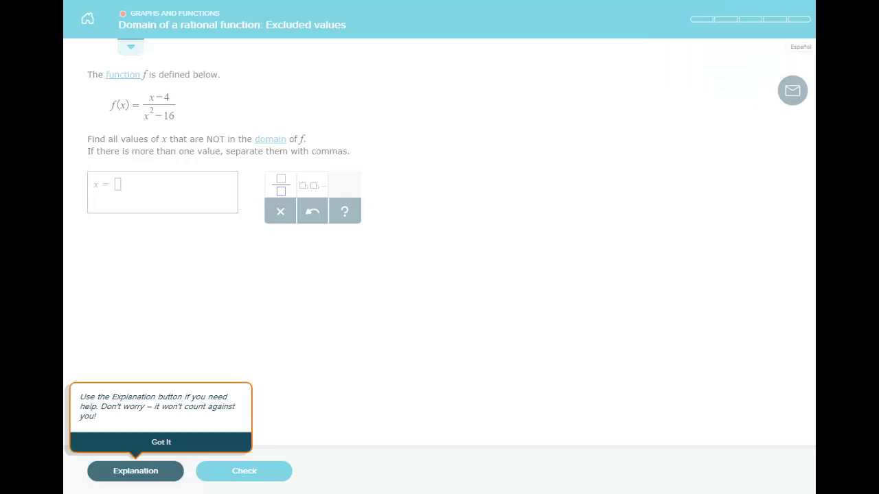
click(136, 444)
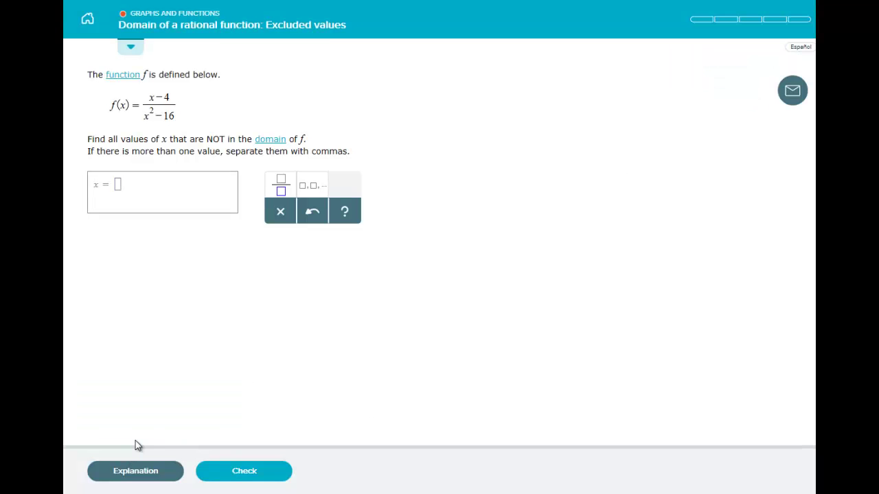
click(120, 475)
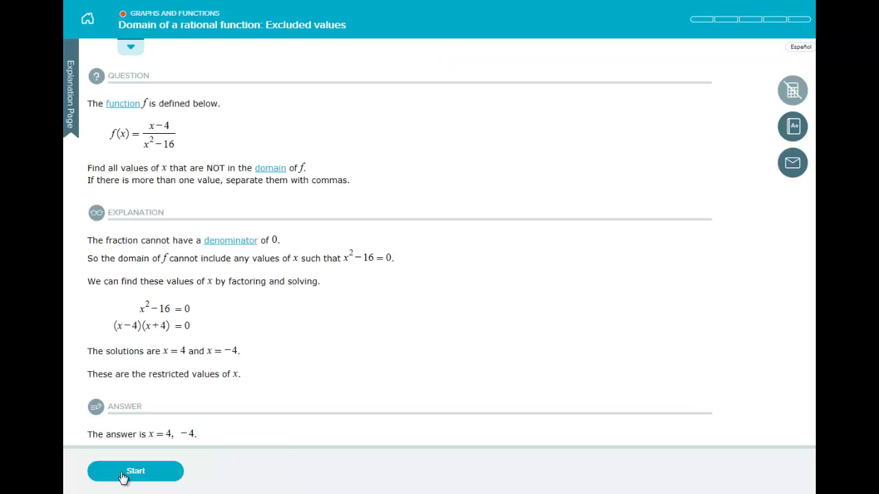
click(123, 474)
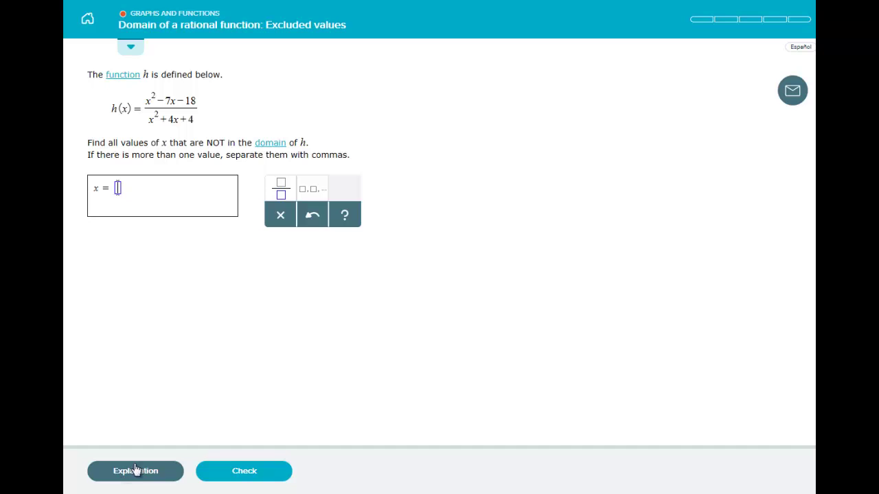
Switch to the 'Choosing a graph to fit a narrative: Advanced' topic, start it, and reopen the topic list.
click(131, 47)
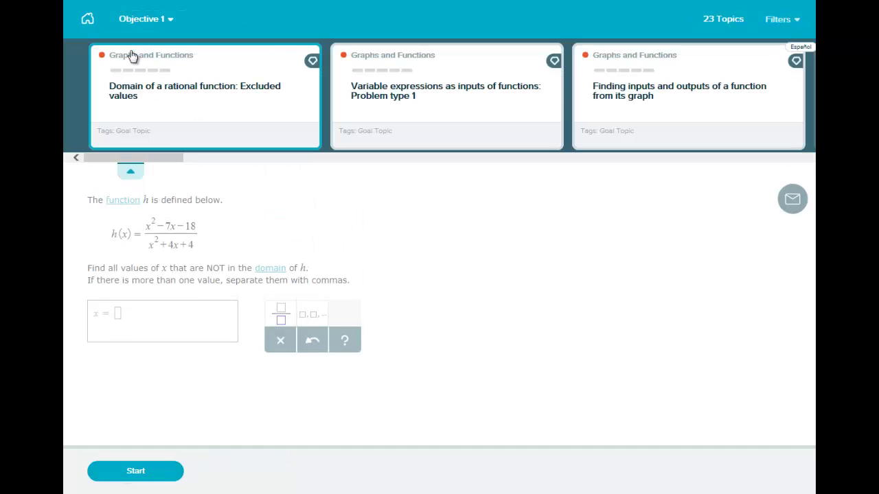
click(812, 110)
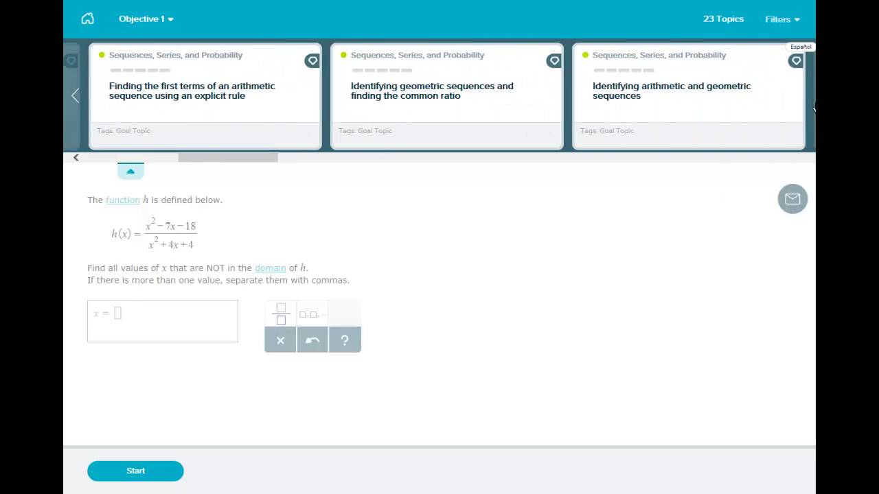
click(814, 107)
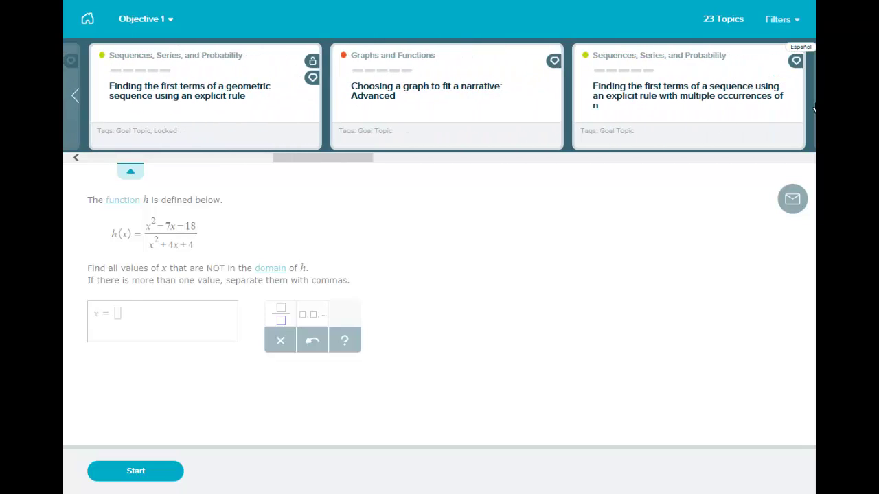
click(425, 87)
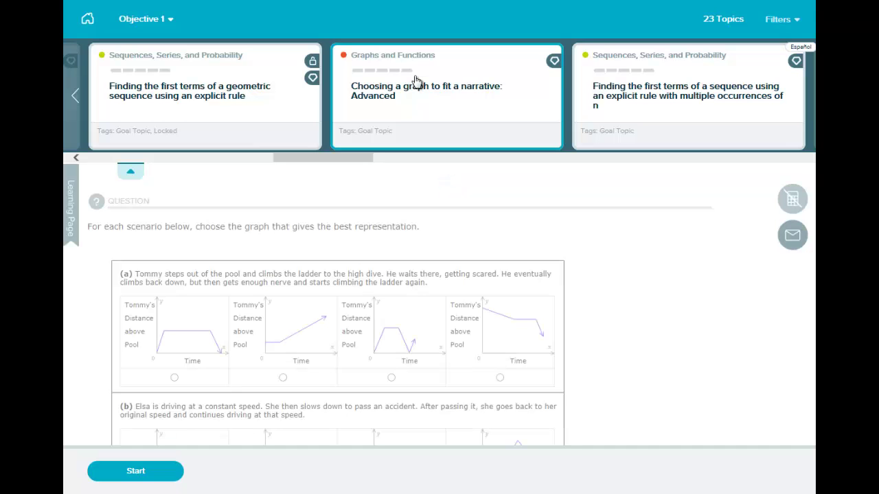
click(128, 480)
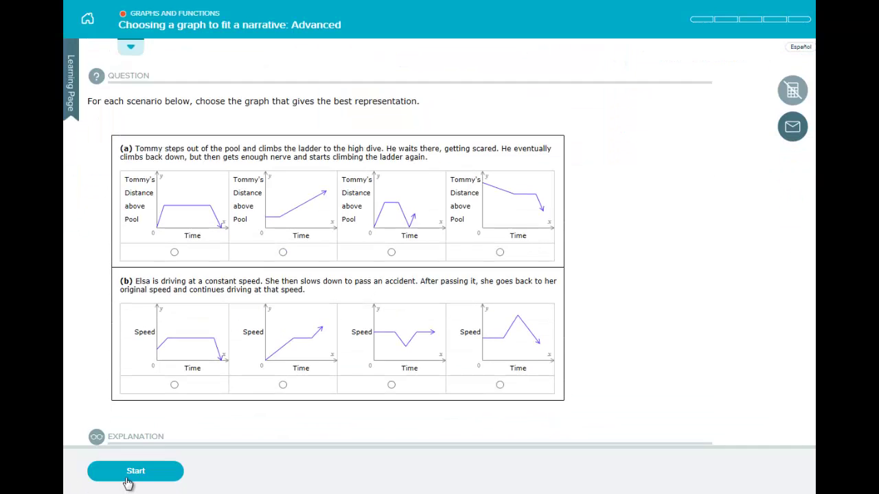
click(119, 475)
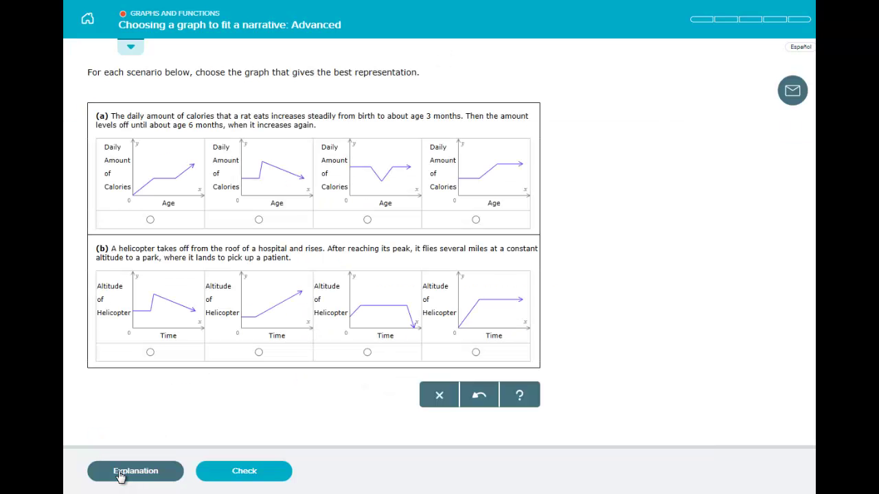
click(131, 48)
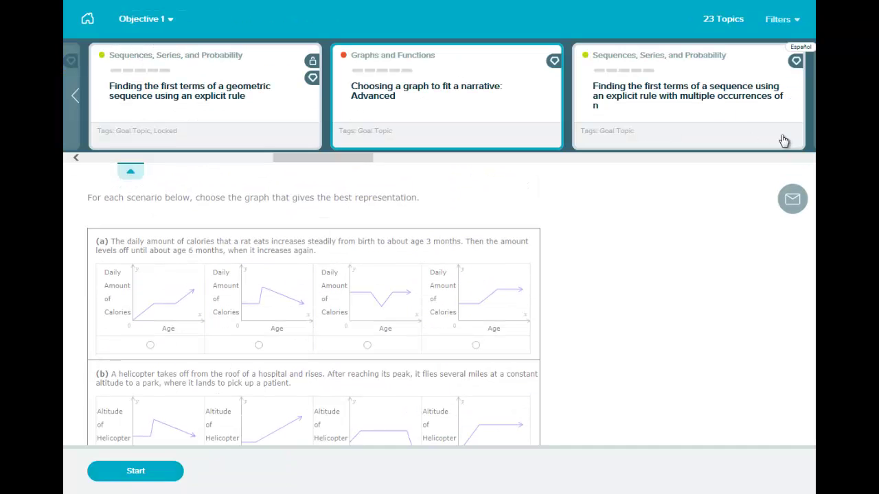
scroll(439, 96, right, 3)
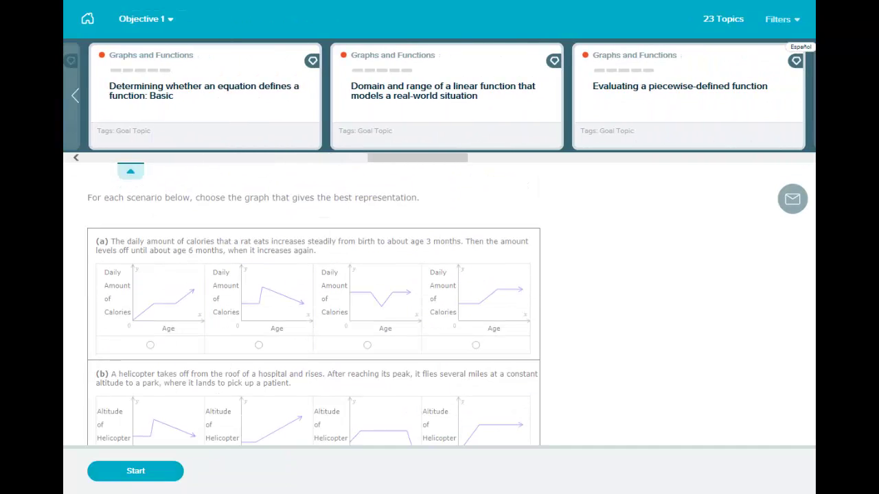
Preview Objective 2, find Inverse functions locked, then switch the topic list back to Objective 1.
click(171, 21)
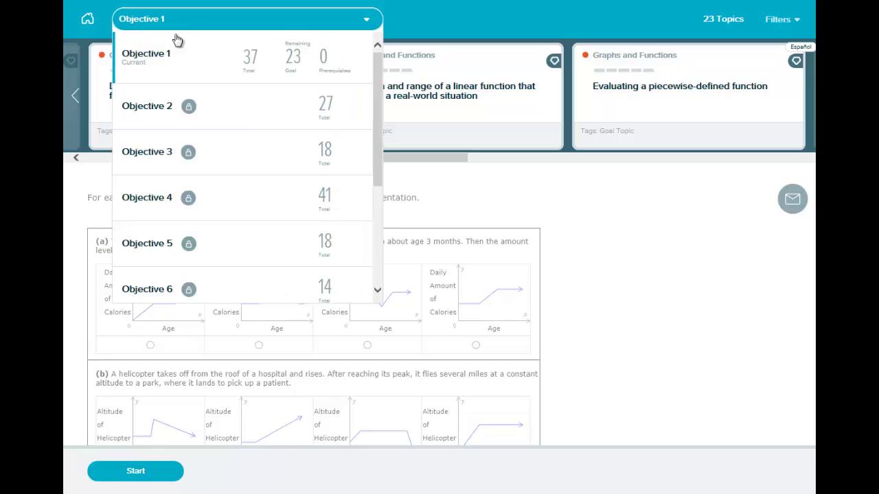
click(153, 108)
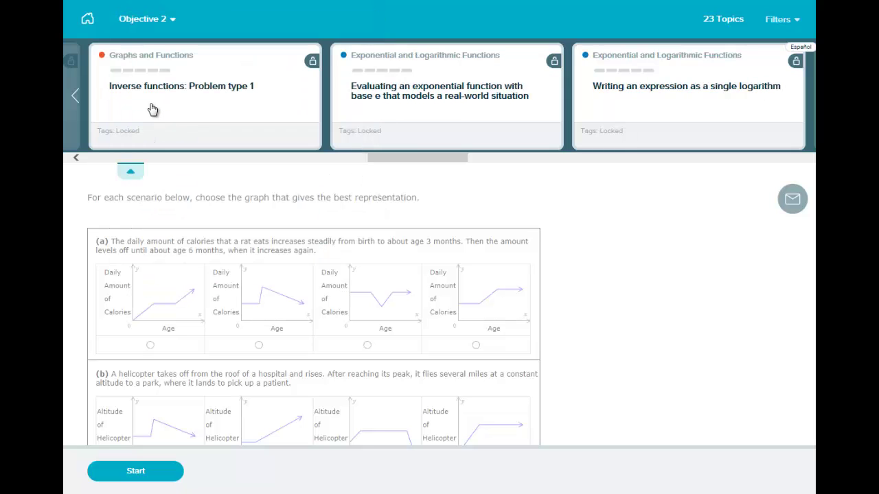
click(153, 109)
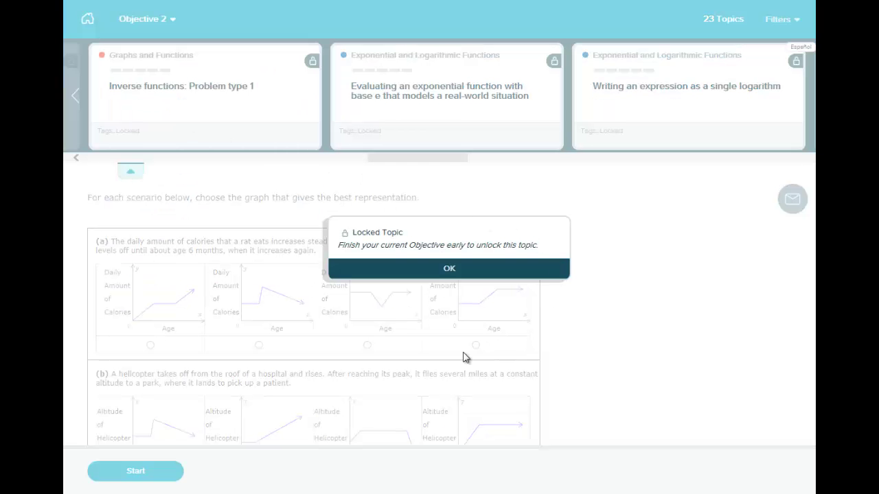
click(452, 269)
click(171, 18)
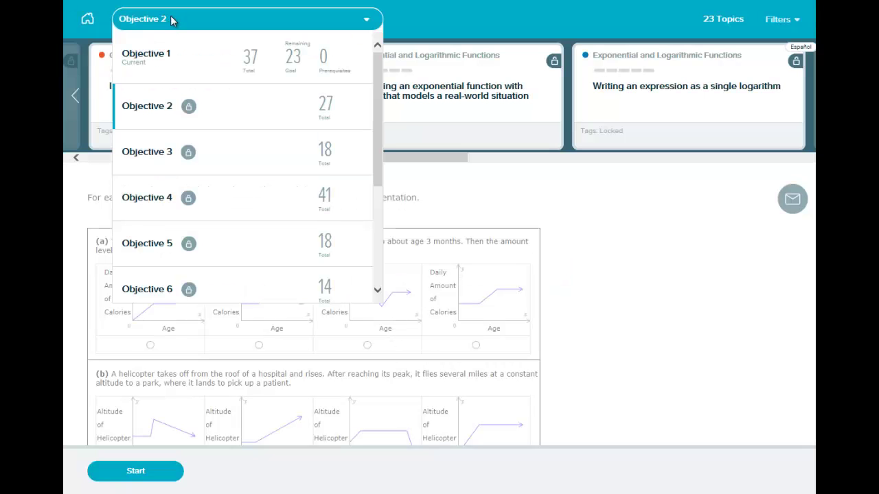
click(163, 58)
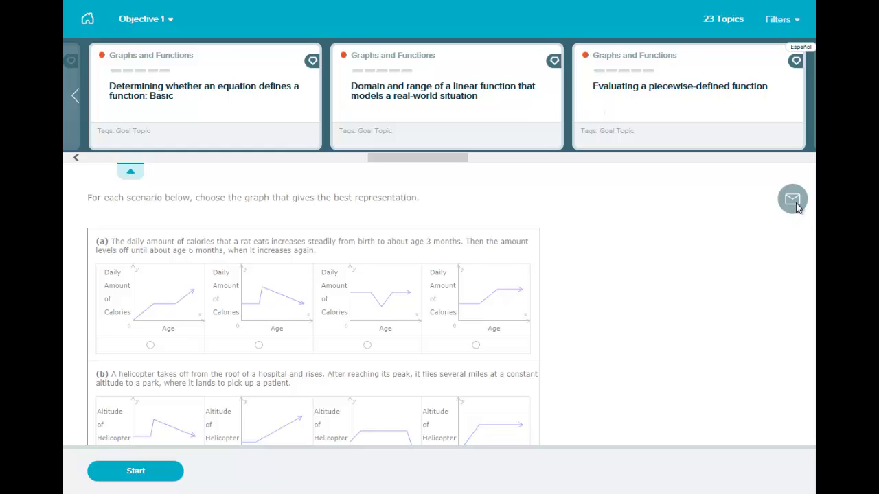
click(795, 202)
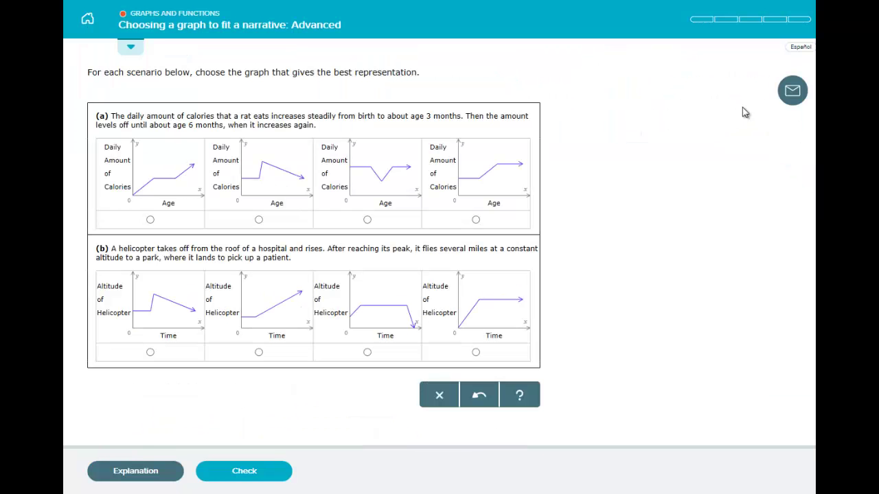
click(791, 94)
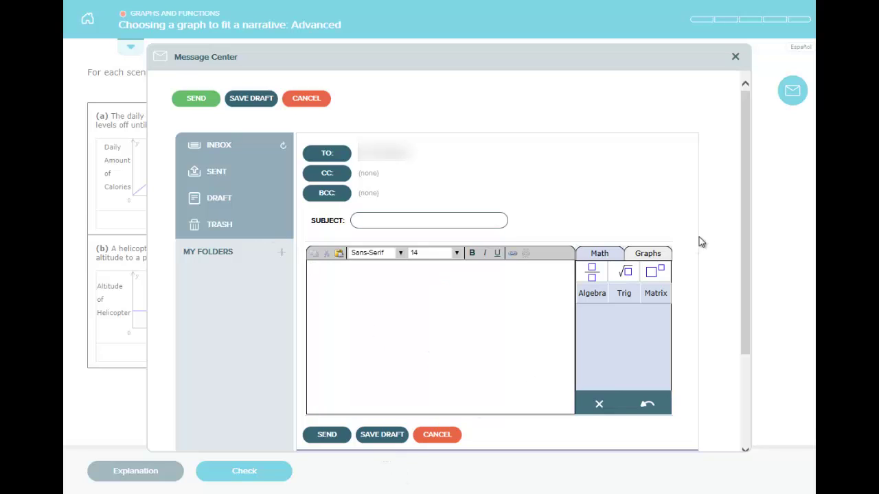
scroll(755, 221, down, 1)
scroll(755, 221, down, 1)
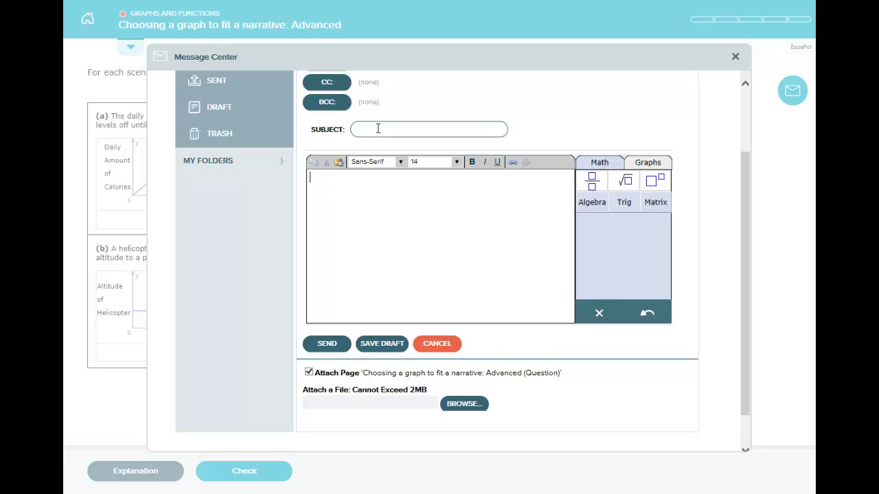
scroll(377, 129, up, 2)
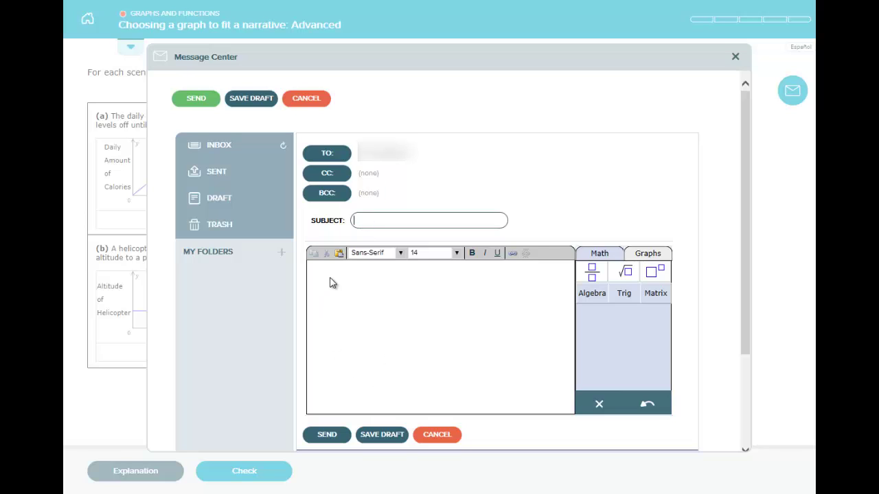
click(438, 434)
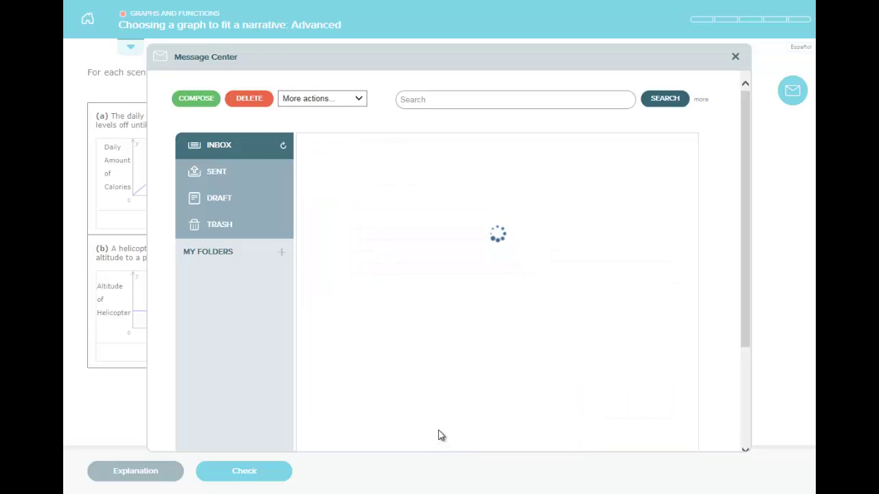
click(731, 58)
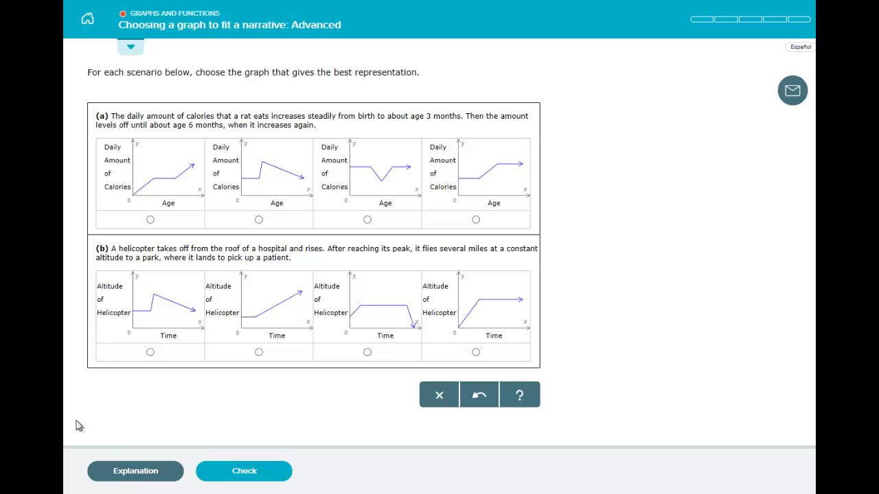
Read the explanation showing the third helicopter graph correct, then load the jogging-and-hiking problem.
click(127, 473)
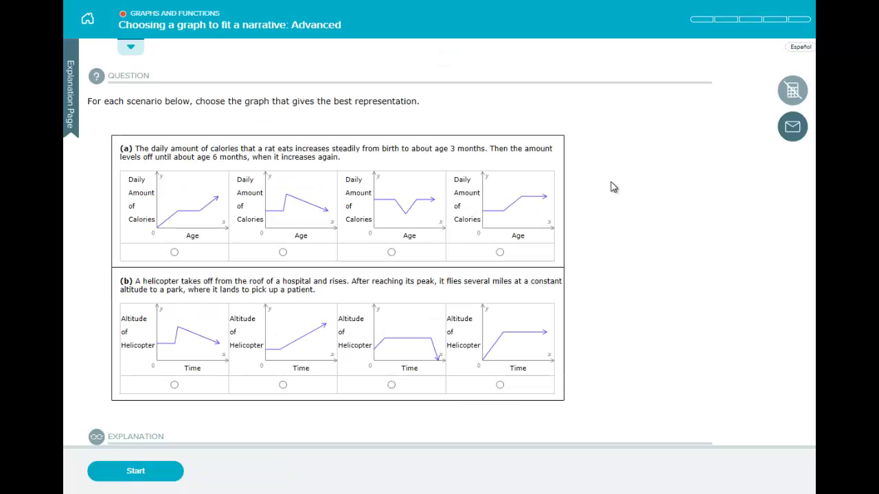
scroll(625, 194, down, 12)
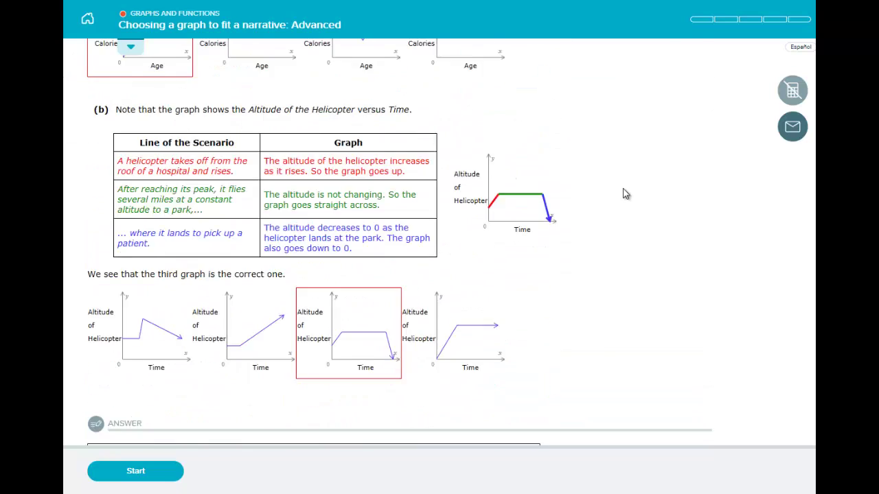
scroll(624, 194, down, 3)
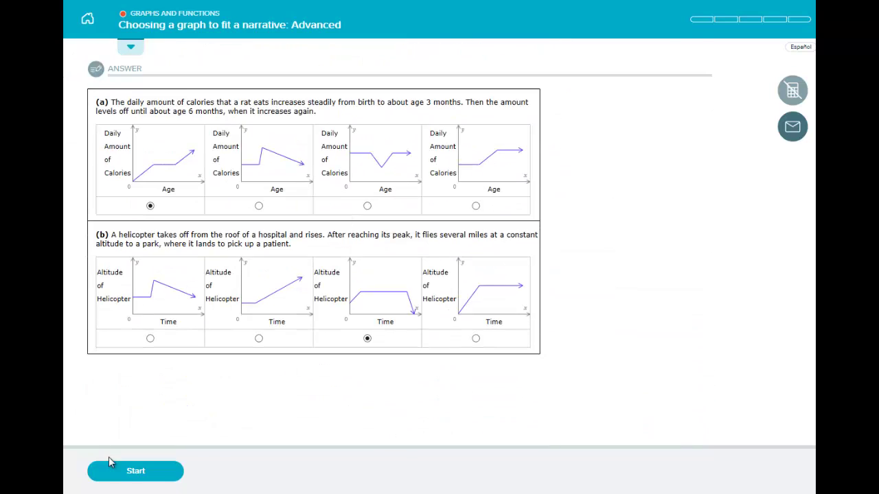
click(126, 483)
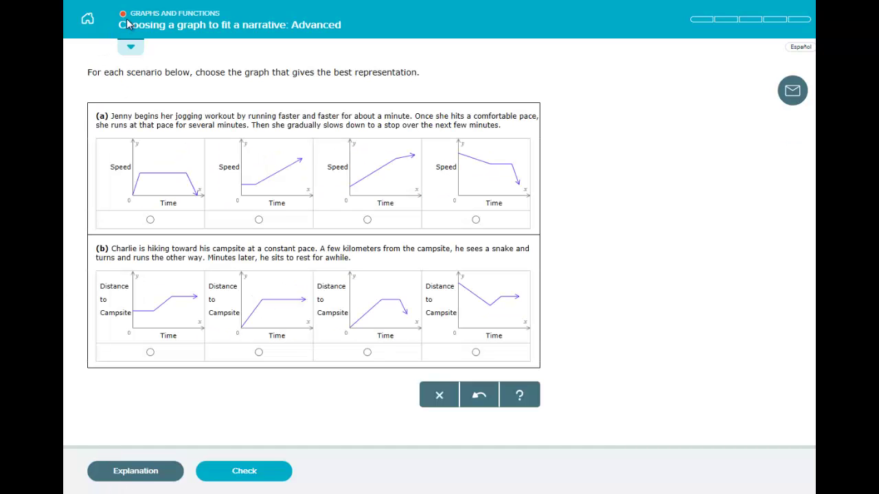
click(132, 49)
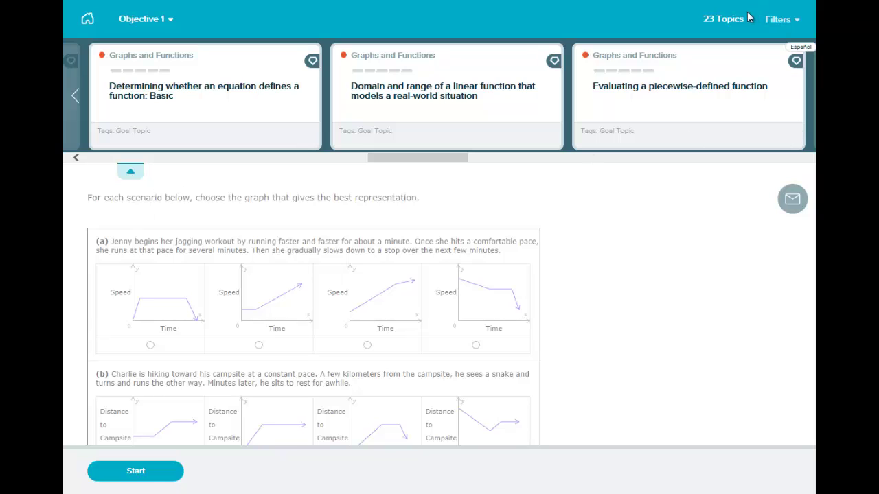
Open the calendar from the home dashboard and advance to the week of Aug 16–22.
click(87, 22)
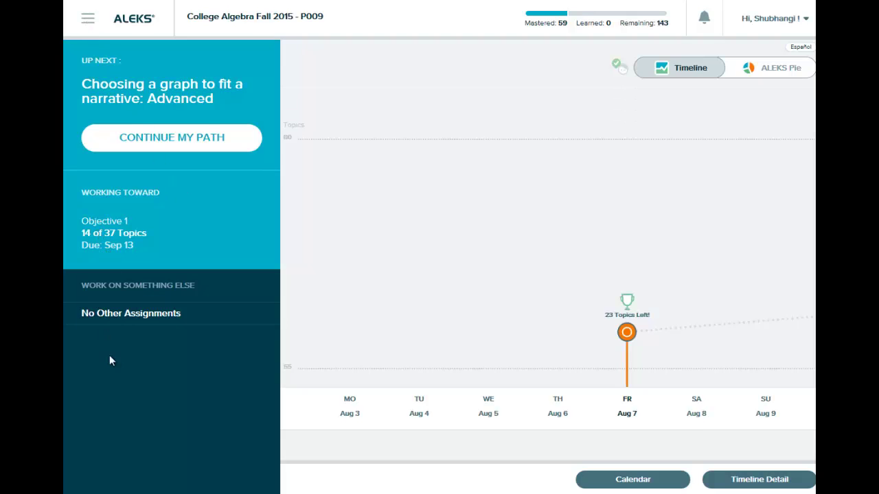
click(676, 480)
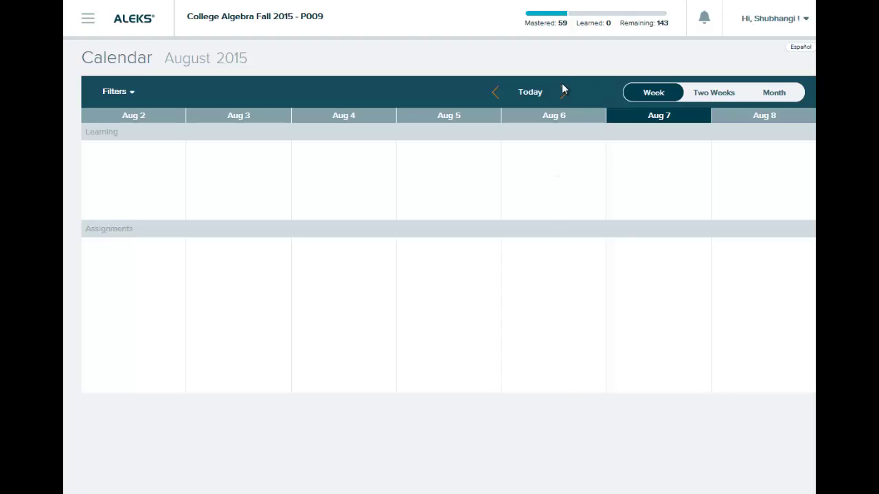
click(563, 93)
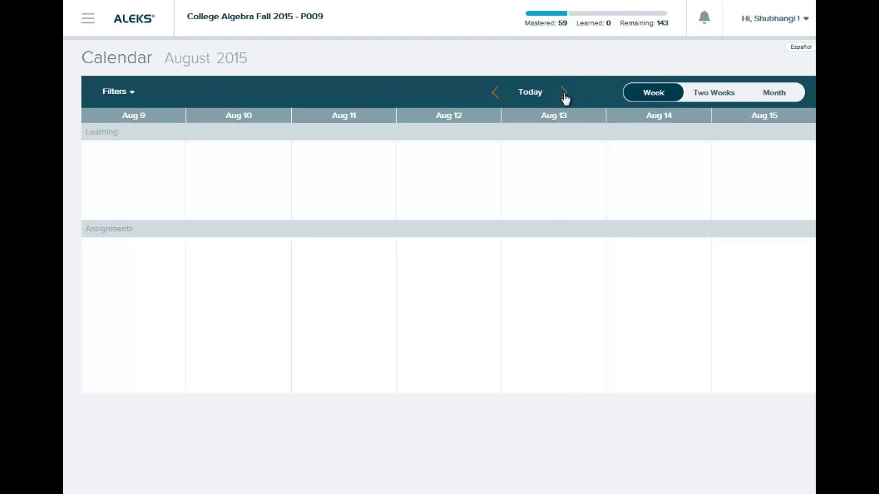
click(563, 93)
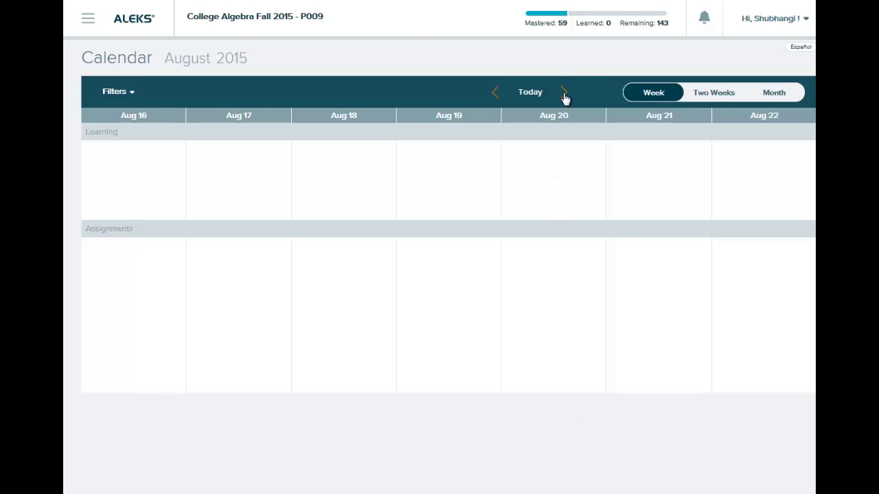
Show all of August 2015 in month view, filtered to Objective and Homework items.
click(779, 98)
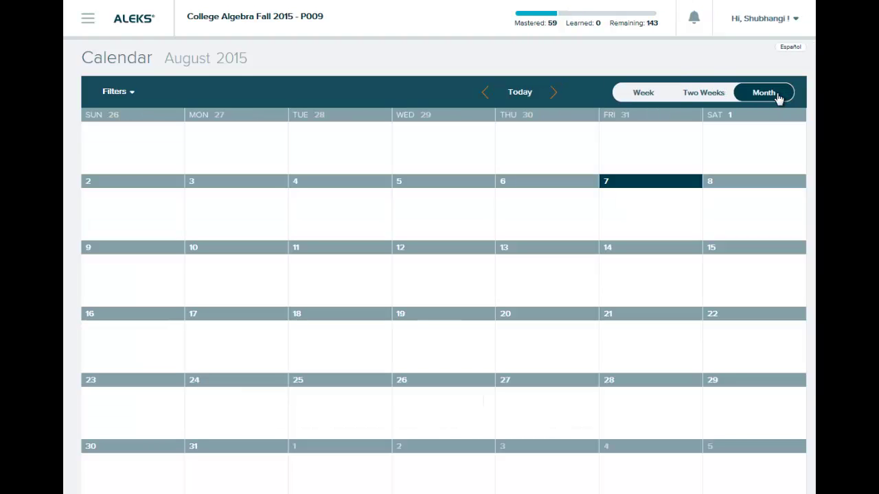
click(131, 99)
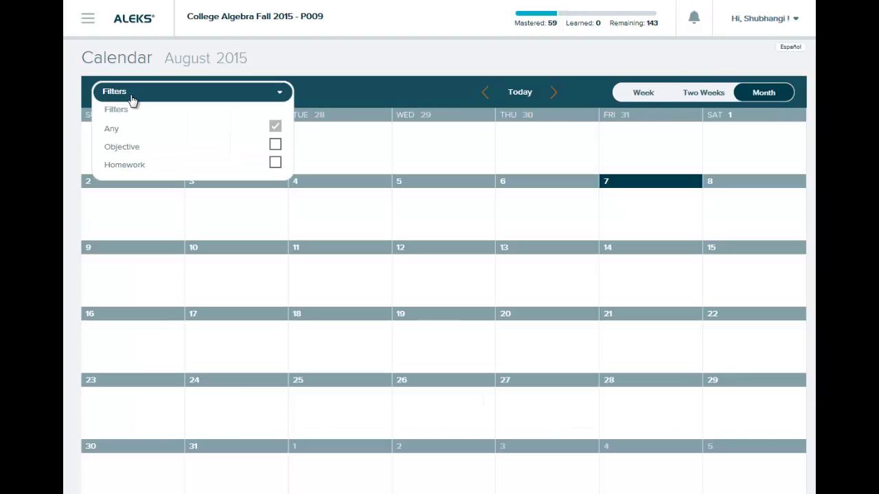
click(127, 170)
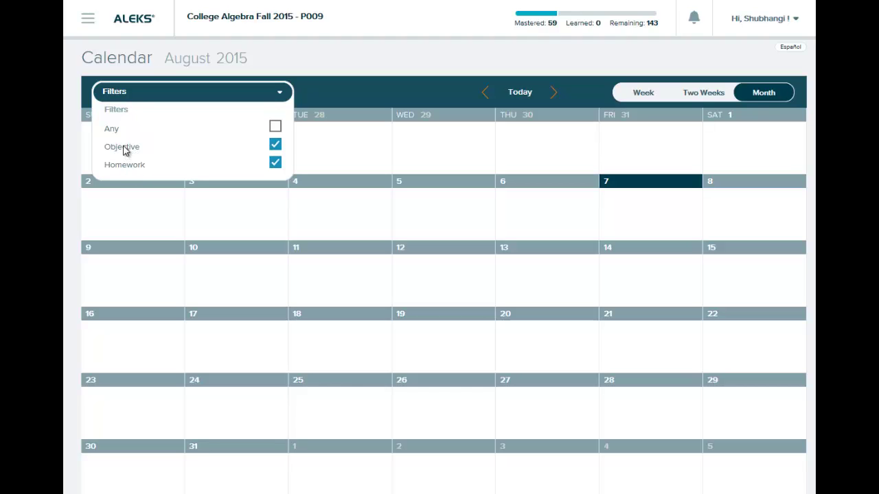
click(615, 157)
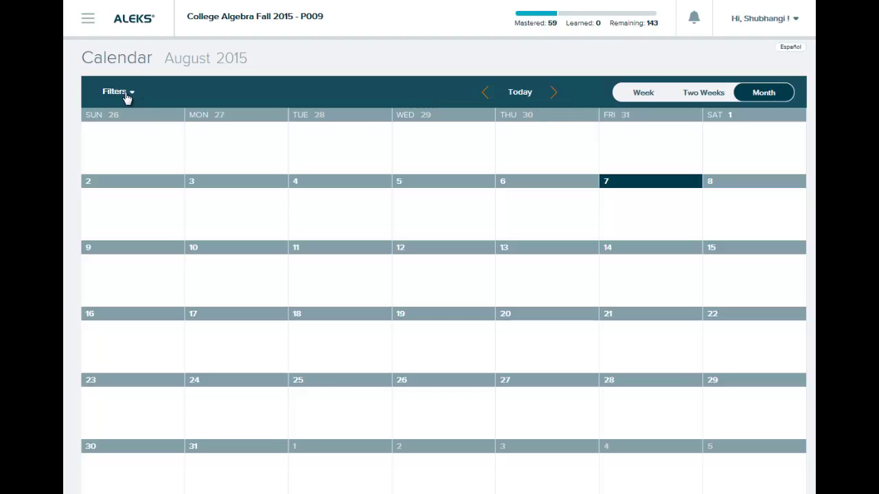
Go to Instructor Resources through the navigation panel.
click(88, 17)
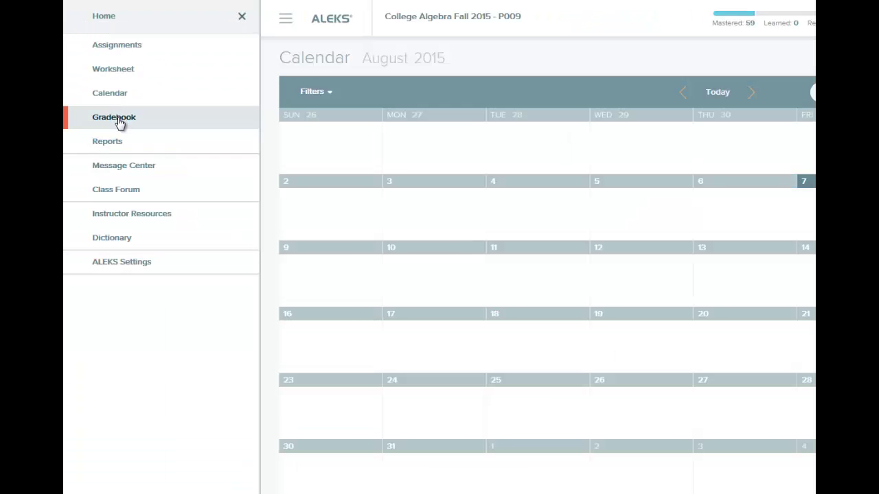
click(114, 226)
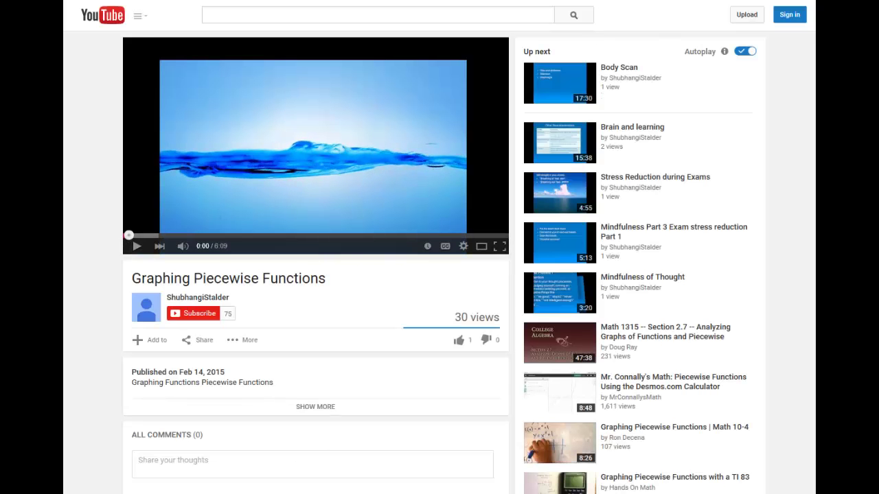
Go back from the YouTube video page to the ALEKS Instructor Resources list.
key(alt+Left)
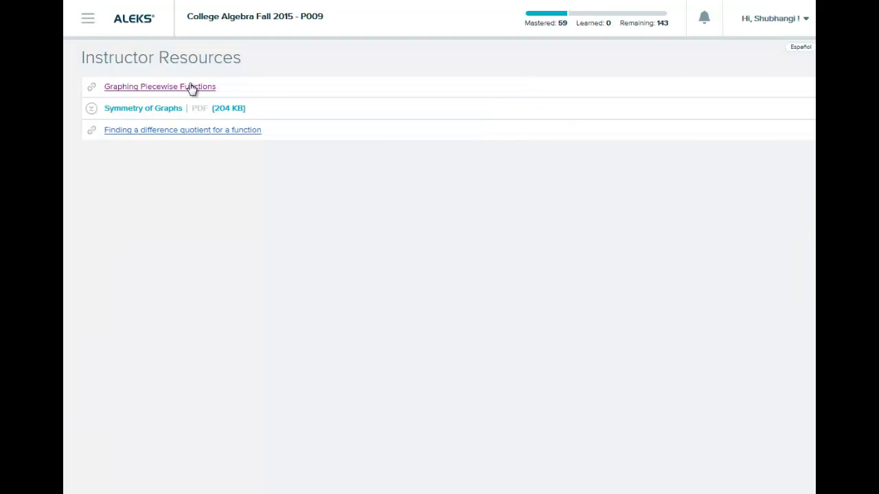
Return to the home dashboard and continue the learning path.
click(145, 22)
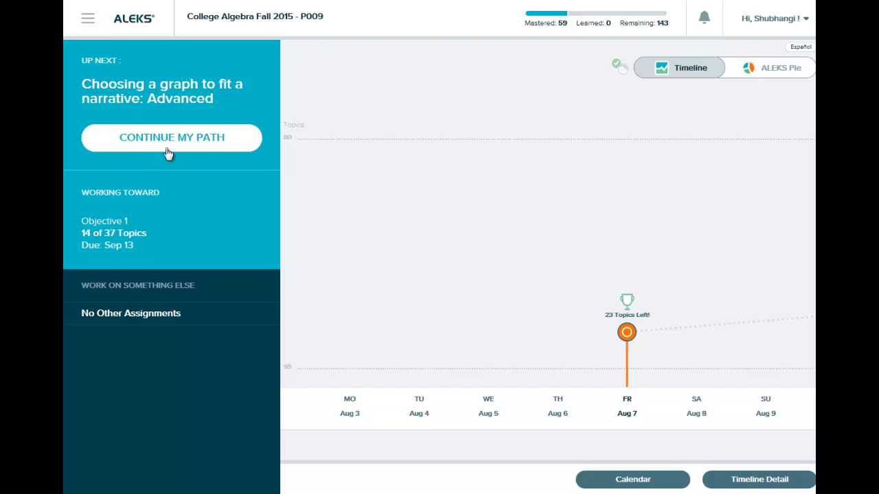
click(170, 149)
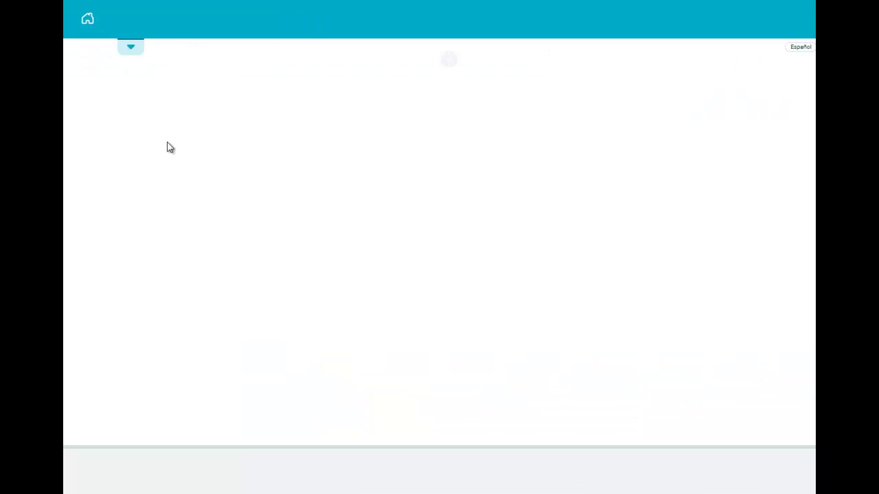